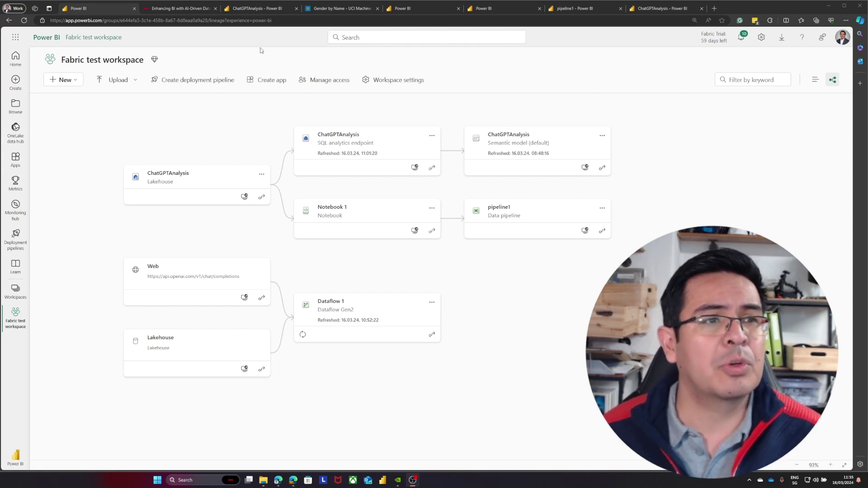
- Read through the bibb blog article on ChatGPT Power Query integration, from its full code listing to the conclusion
click(181, 9)
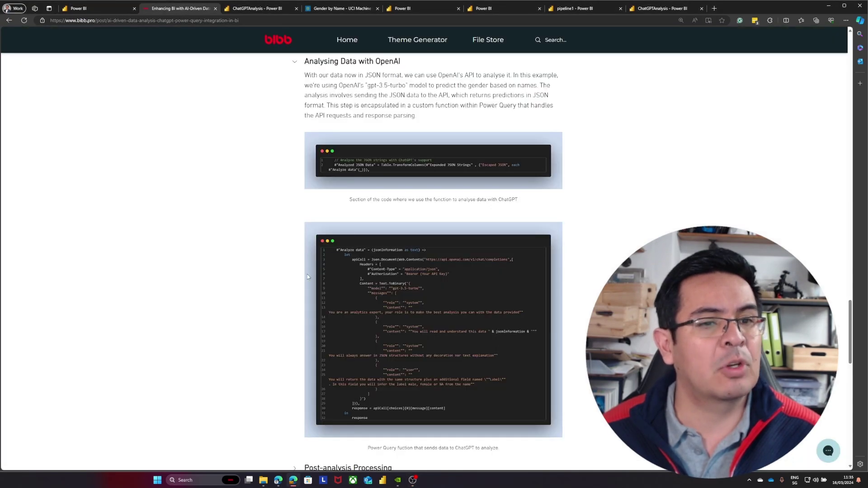
scroll(496, 363, up, 7)
scroll(496, 362, up, 20)
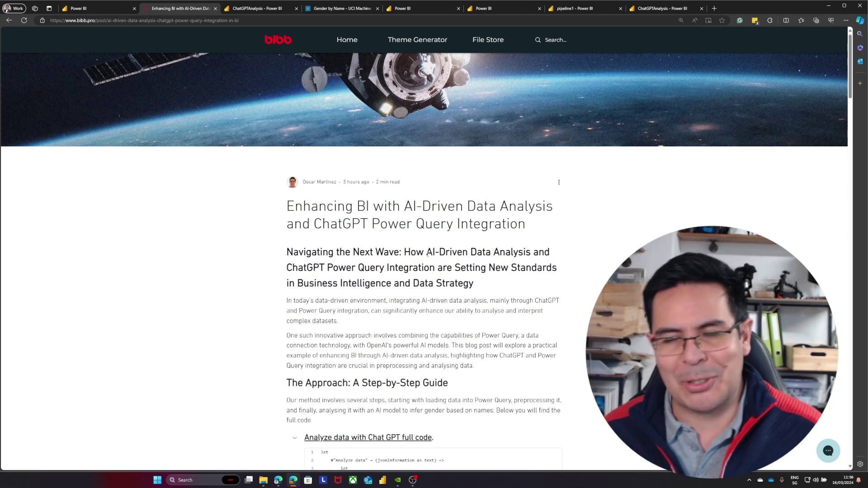
scroll(473, 322, down, 10)
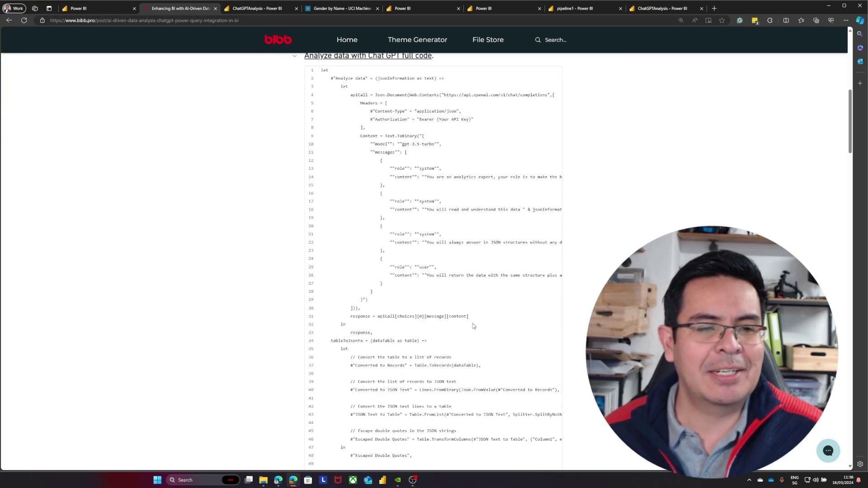
scroll(480, 317, down, 8)
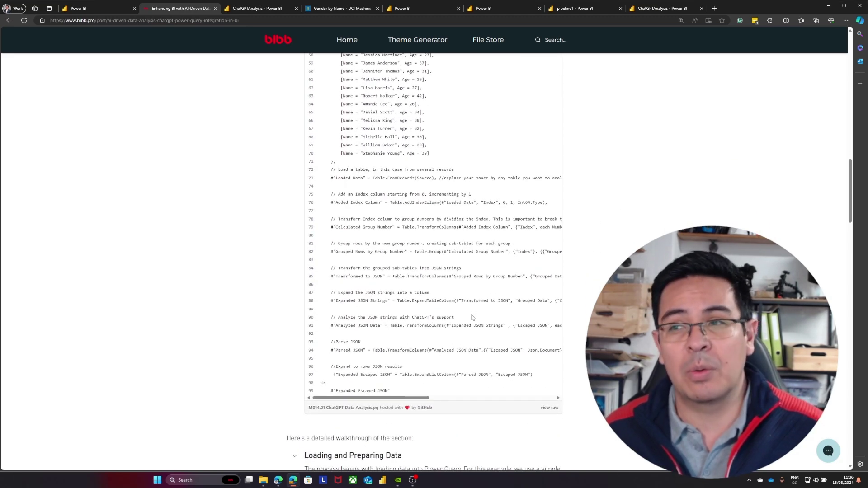
scroll(494, 317, down, 10)
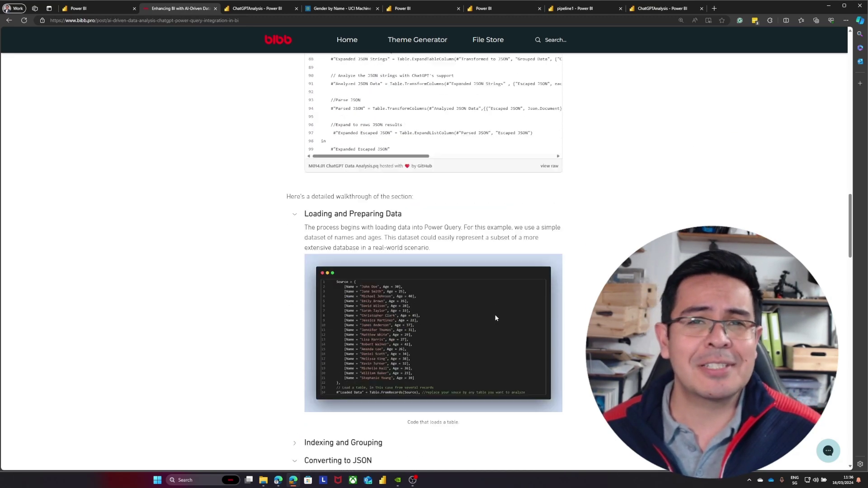
scroll(496, 317, down, 7)
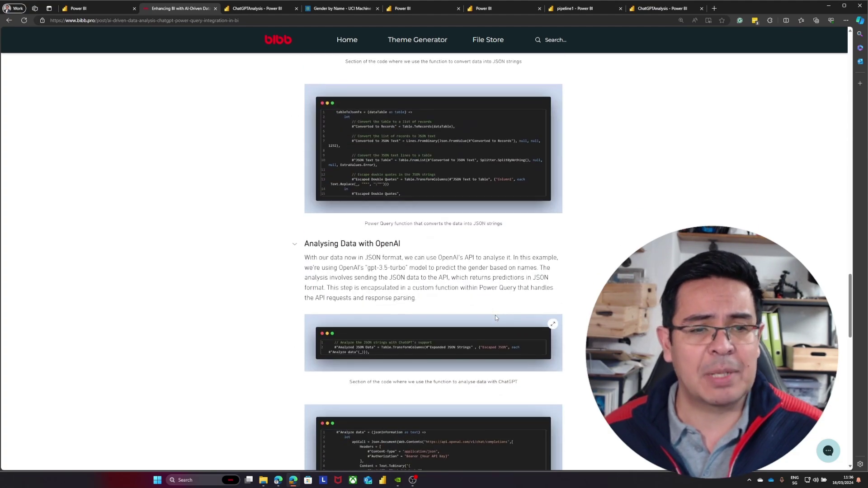
scroll(532, 288, down, 10)
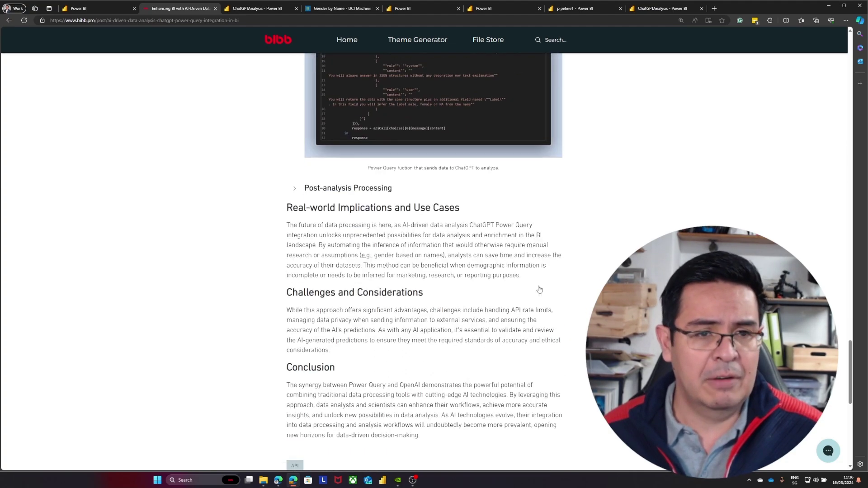
scroll(538, 288, down, 2)
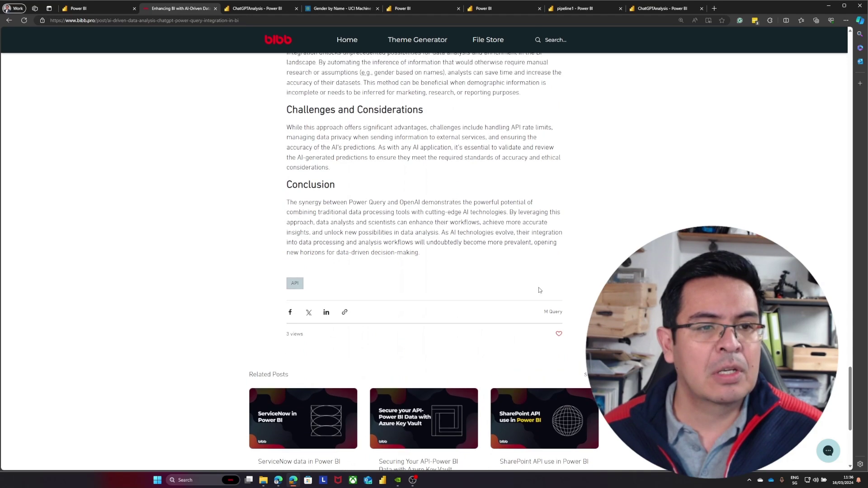
scroll(537, 291, up, 9)
- View the Fabric test workspace lineage, then show the UCI Gender by Name dataset page, placing its browser tab right after the blog article
click(81, 9)
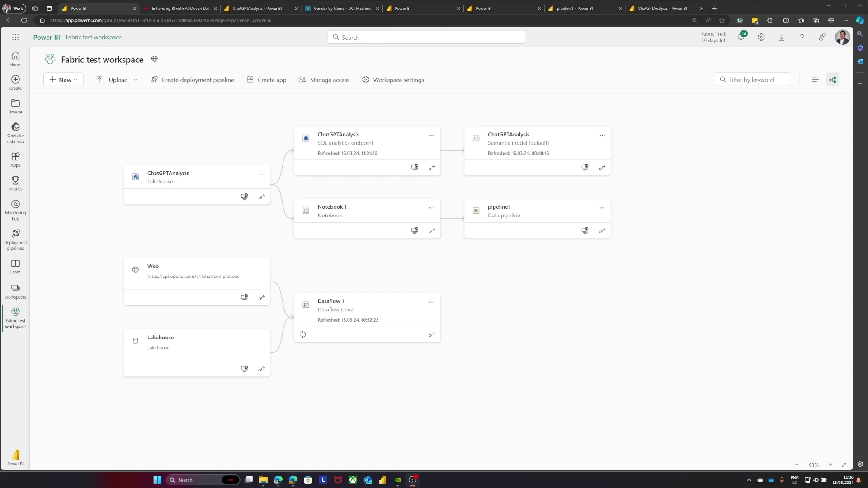
drag(595, 330, 639, 344)
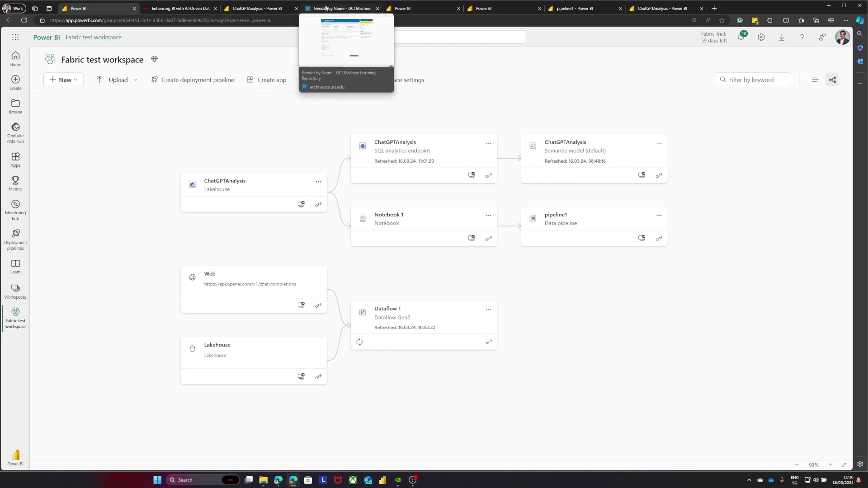
drag(336, 9, 251, 9)
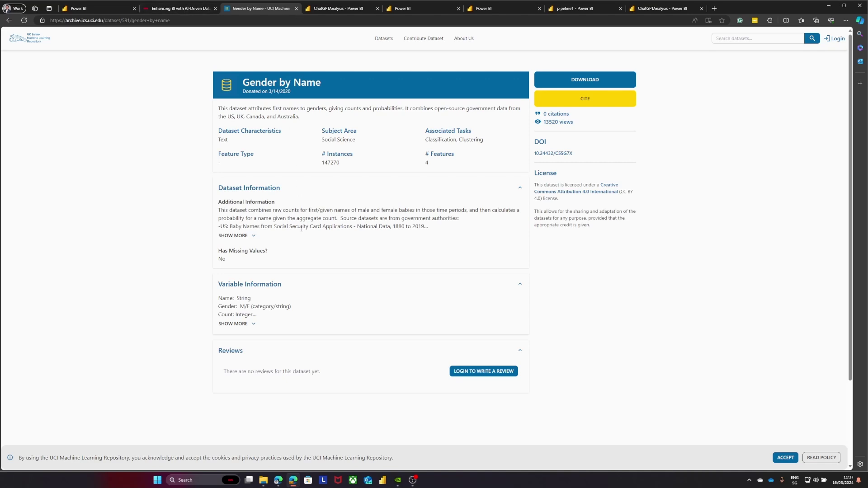
- Examine the Name, Gender, Count and Probability columns and sample rows of name_gender_dataset.csv in the ChatGPTAnalysis lakehouse
click(349, 8)
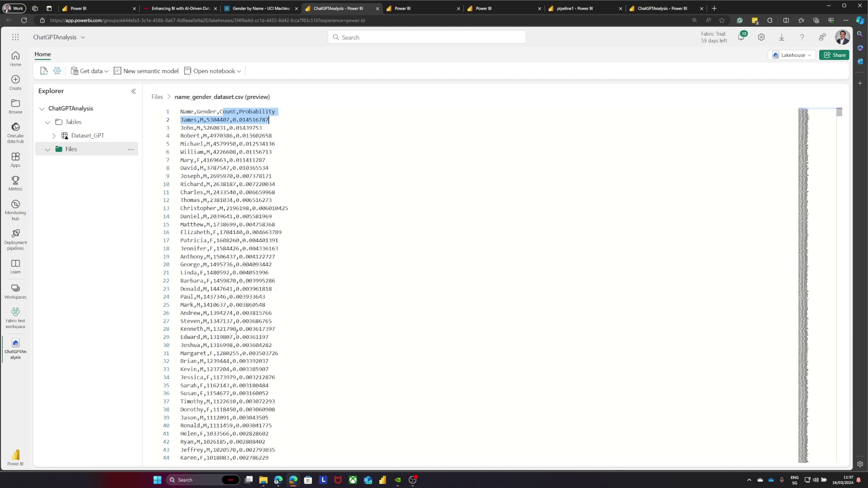
double_click(270, 208)
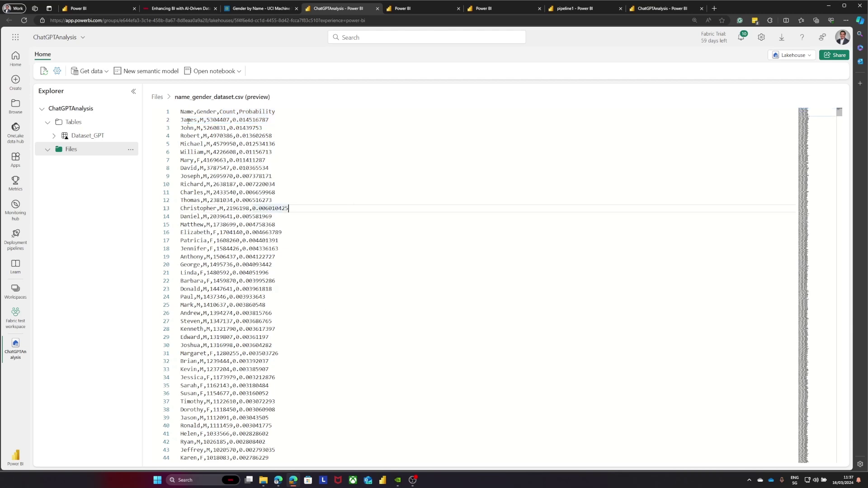
double_click(187, 111)
double_click(206, 112)
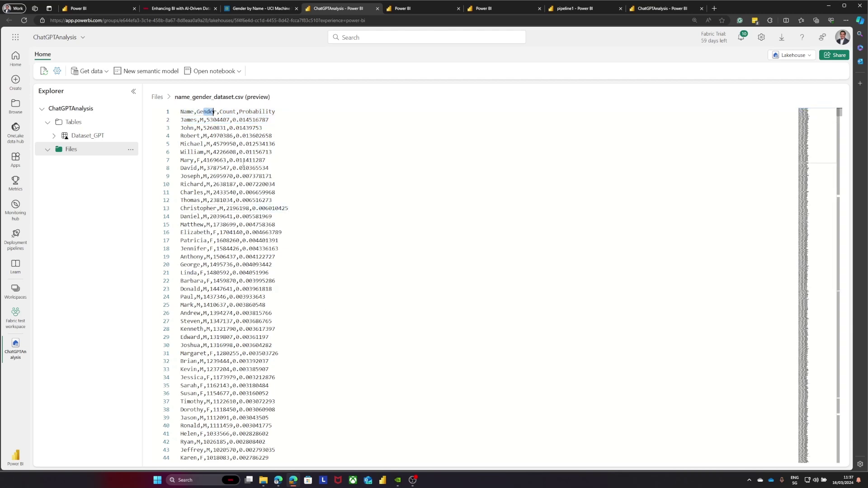
drag(221, 112, 277, 112)
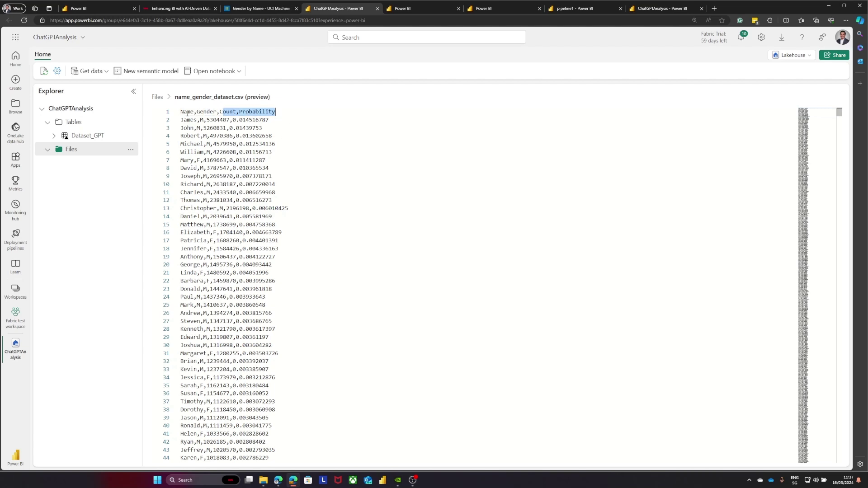
double_click(192, 120)
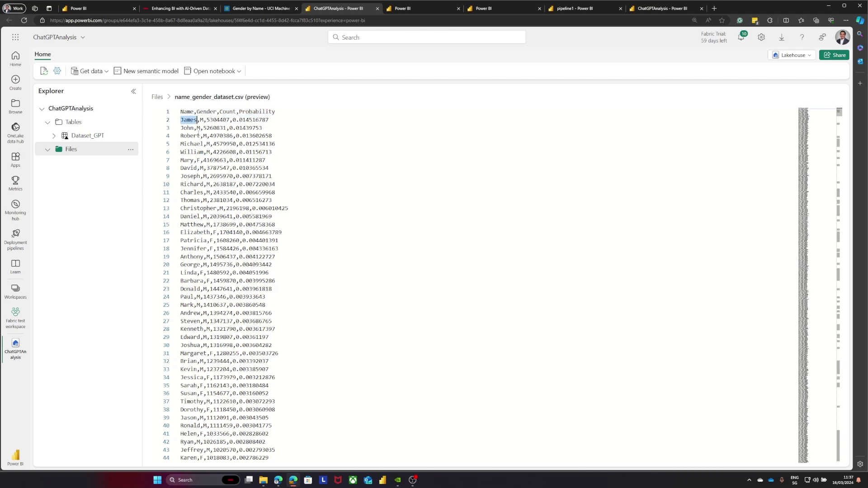
click(202, 120)
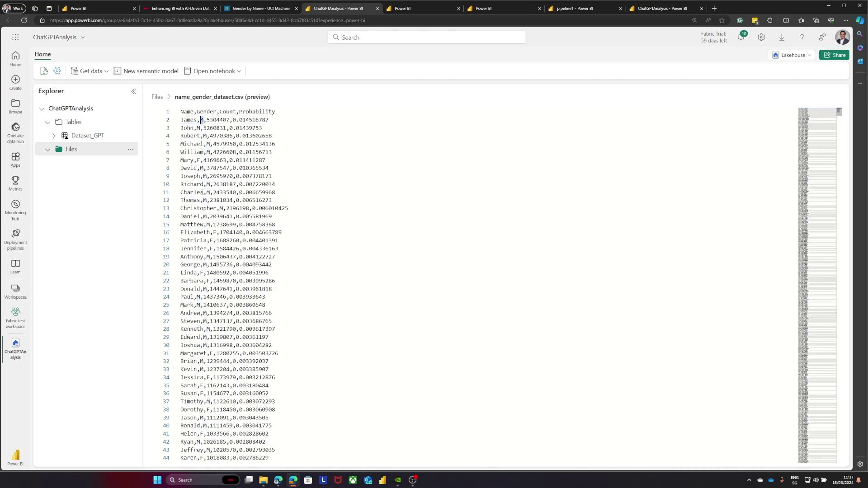
double_click(187, 160)
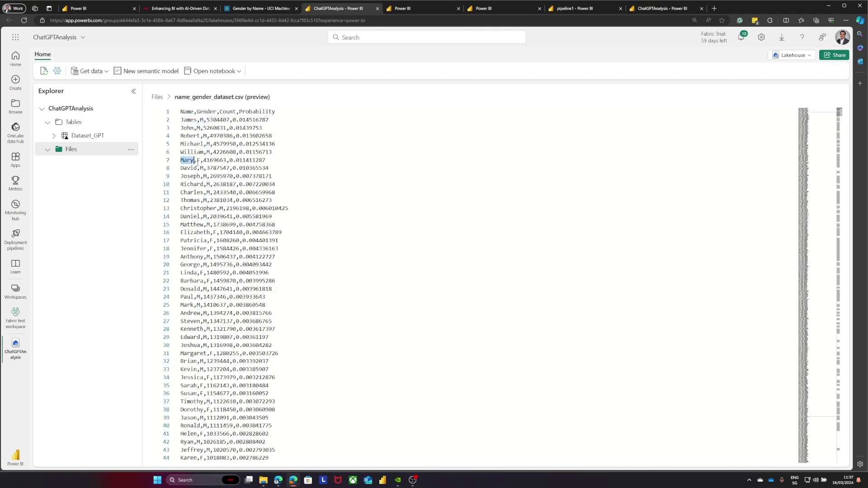
click(197, 160)
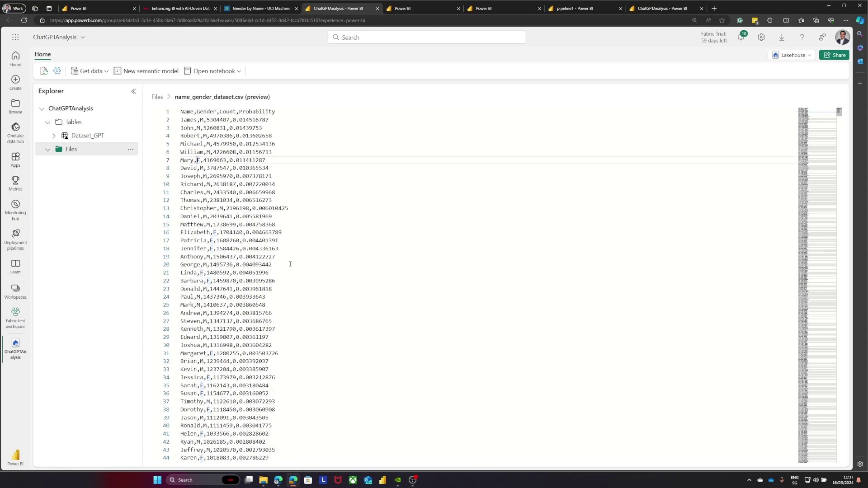
click(47, 149)
- Switch to Dataflow 1 and inspect the Filtered rows and Grouped Rows by Group Number steps of the Dataset_GPT query
click(404, 10)
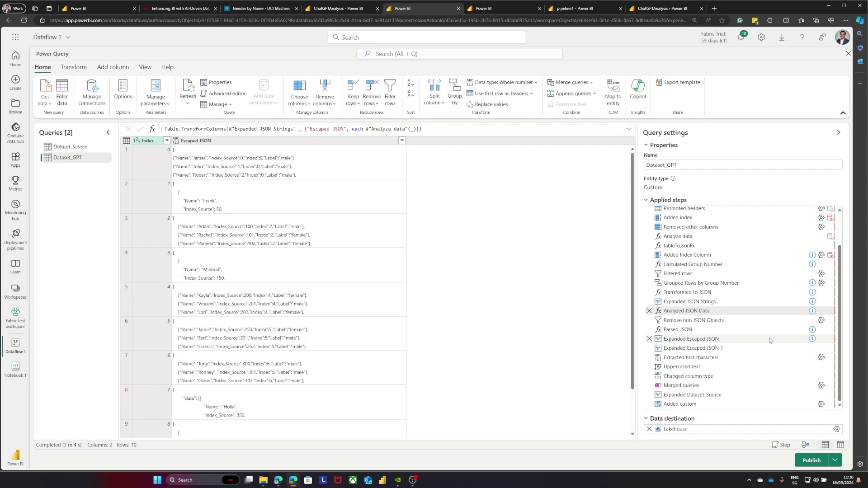
mouse_move(752, 246)
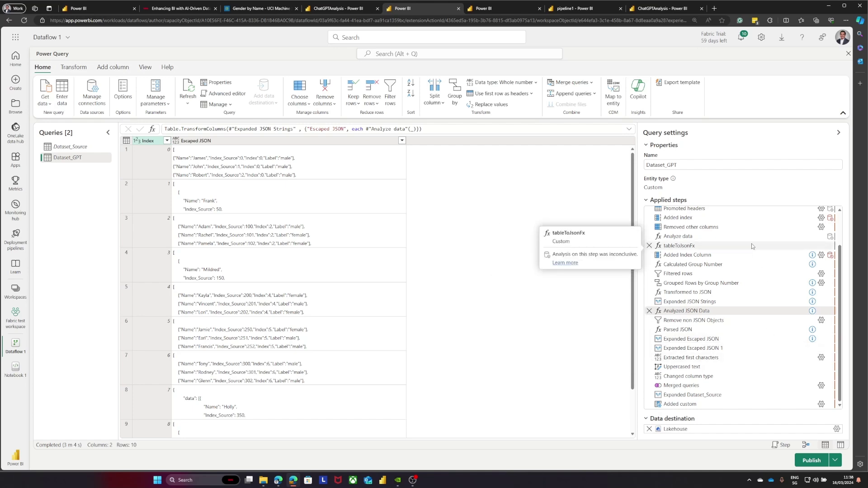
click(742, 277)
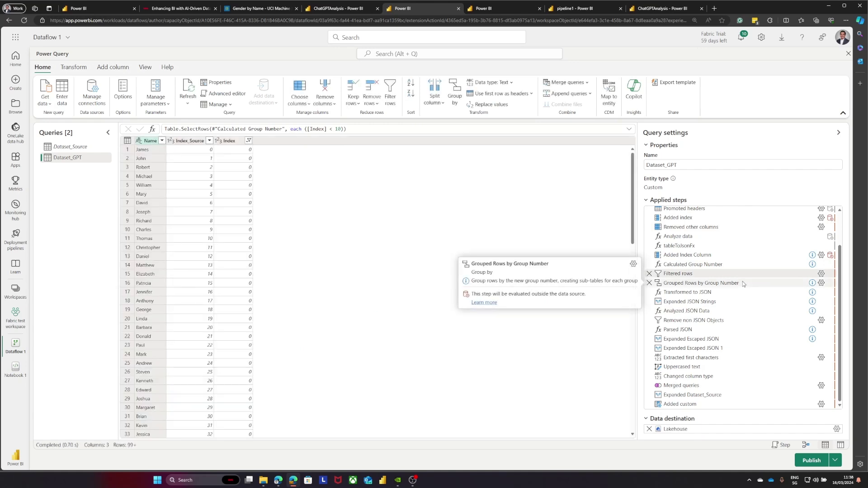
click(743, 281)
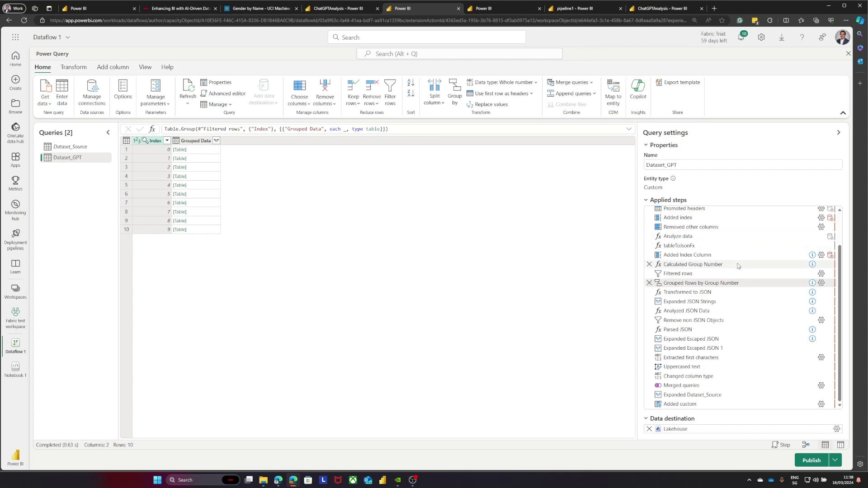
mouse_move(664, 300)
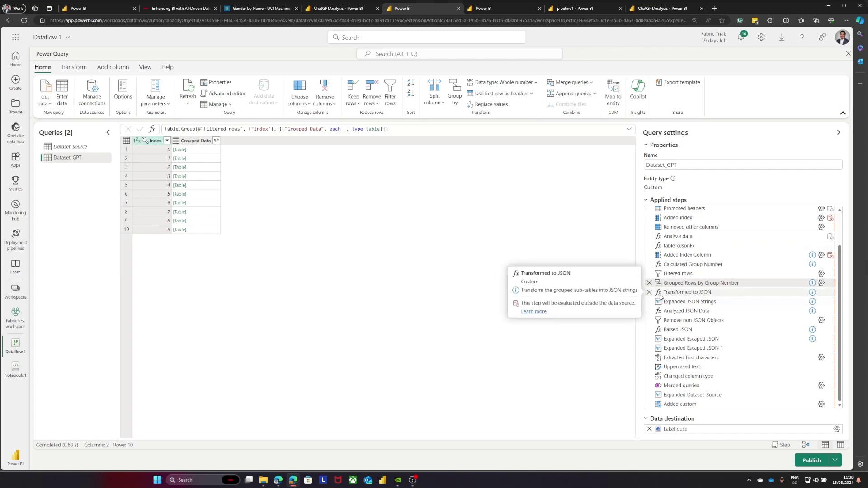
mouse_move(702, 290)
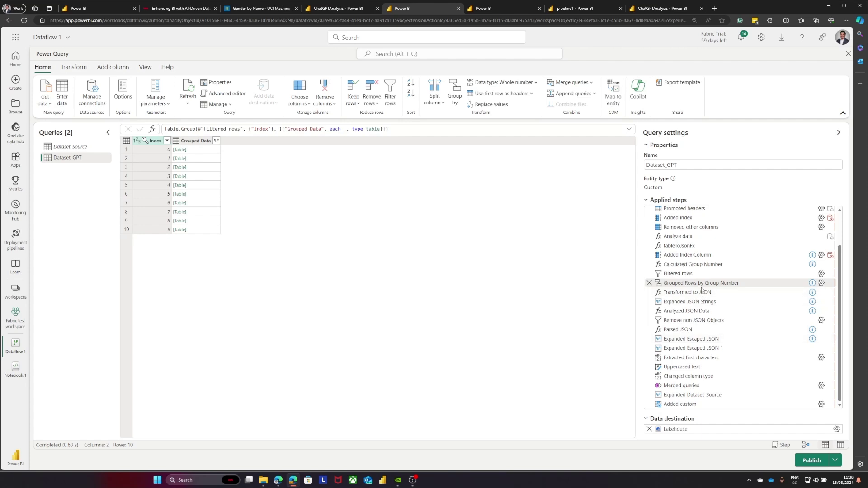
- Place the blog article's browser tab right after the dataflow and look through its Converting to JSON and OpenAI sections
click(158, 9)
drag(195, 9, 441, 9)
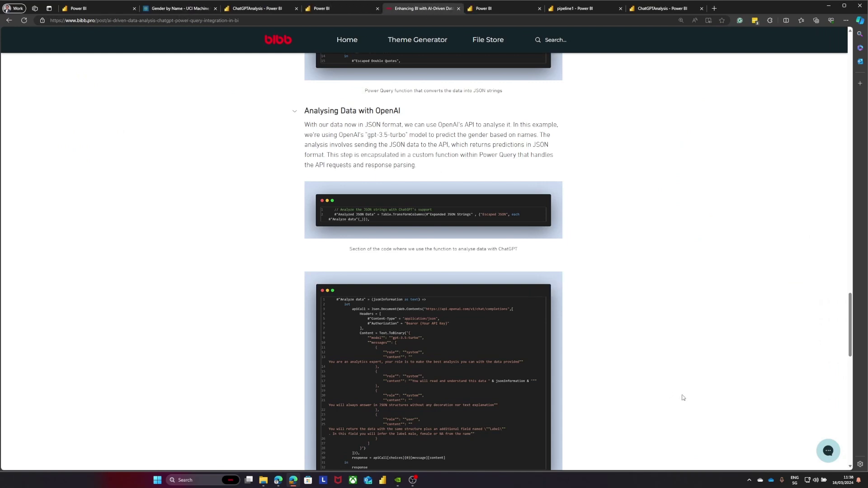
scroll(640, 351, down, 3)
scroll(642, 351, up, 5)
scroll(641, 351, up, 15)
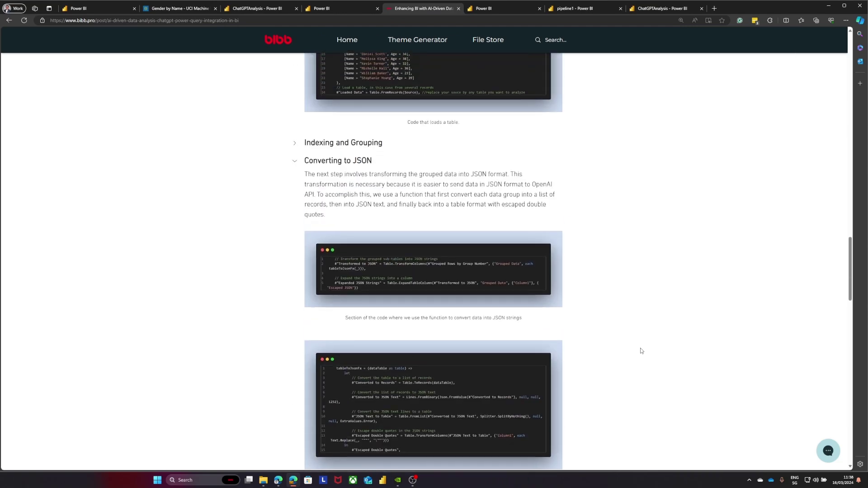
scroll(641, 350, down, 15)
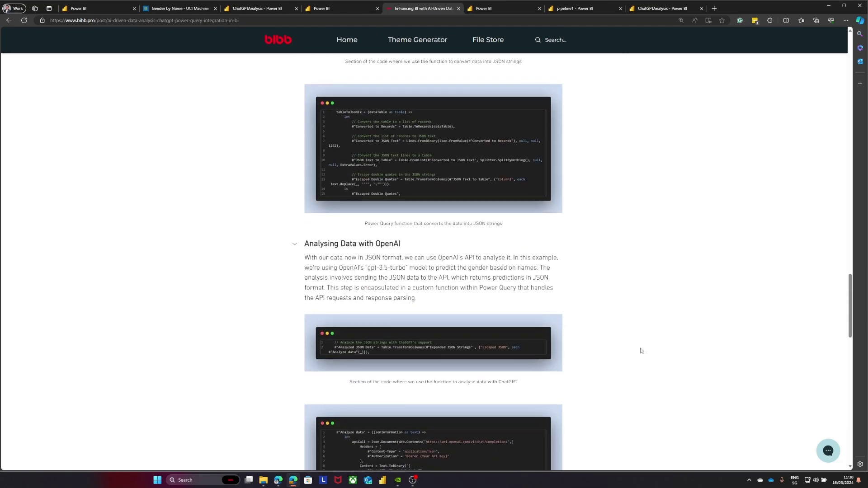
scroll(641, 351, up, 6)
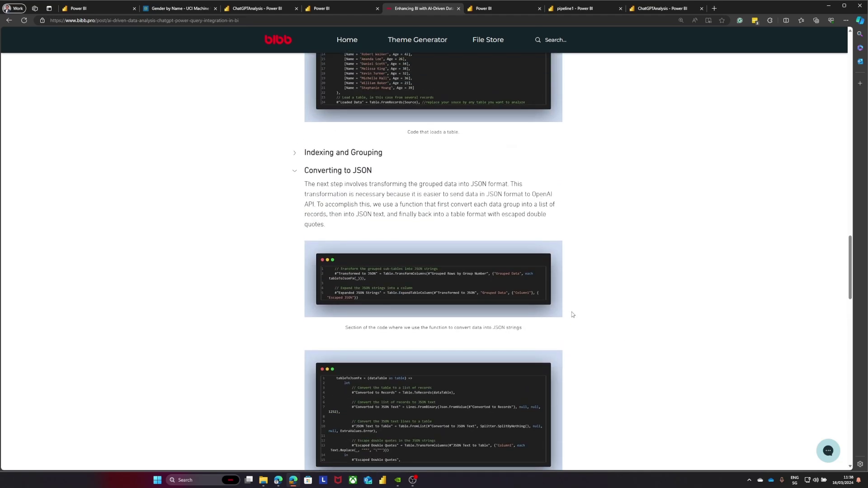
- Collapse the article's Converting to JSON and Analysing Data with OpenAI sections
click(295, 170)
scroll(291, 150, down, 2)
scroll(294, 152, up, 1)
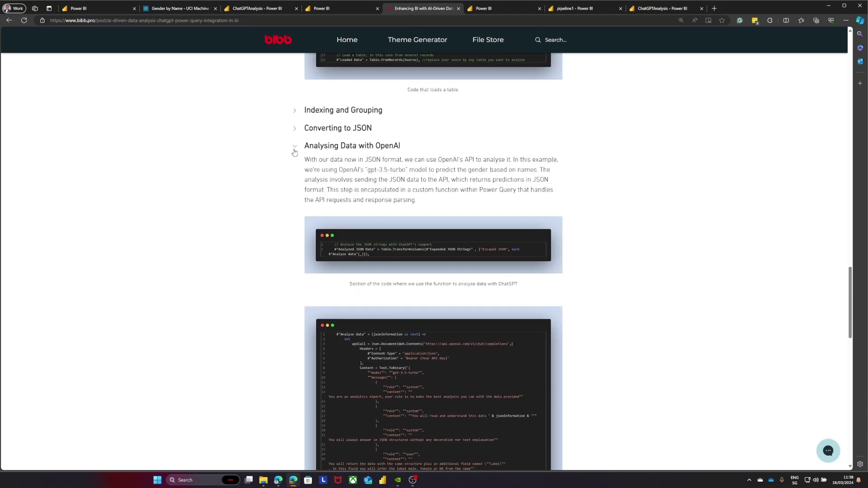
click(294, 147)
scroll(294, 154, down, 2)
scroll(296, 158, up, 3)
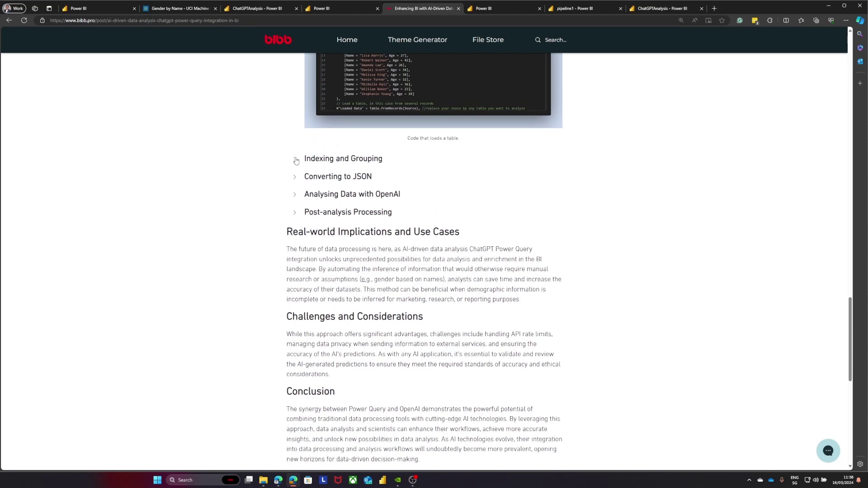
- Expand the article's Indexing and Grouping section and enlarge its code image
click(295, 159)
scroll(296, 160, down, 2)
mouse_move(552, 126)
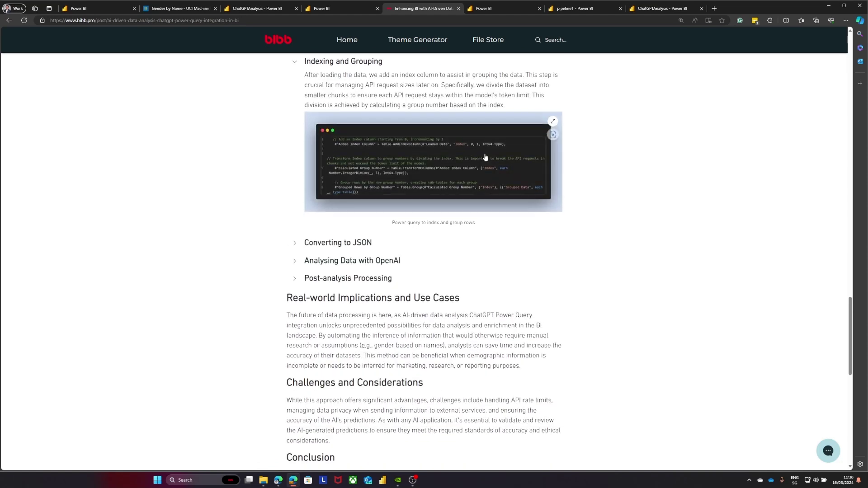
click(552, 122)
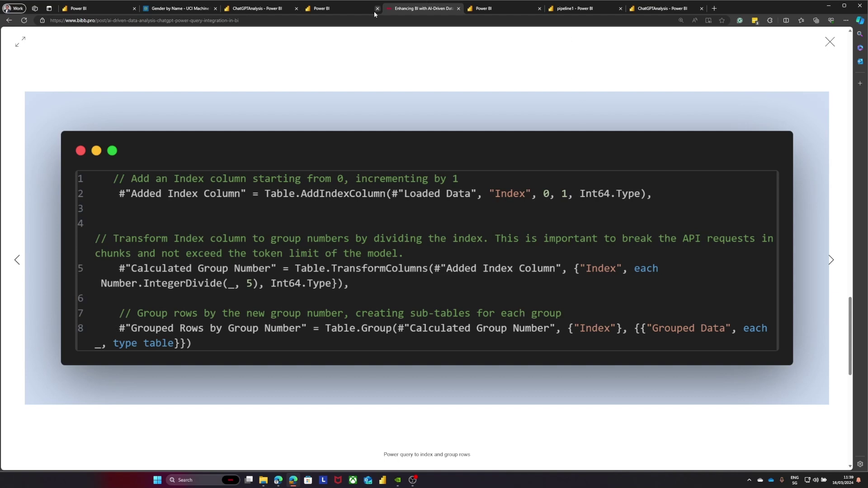
- Return to Dataflow 1 and inspect the filtering, indexing and grouping steps of Dataset_GPT, highlighting the divisor in the Calculated Group Number formula
click(336, 8)
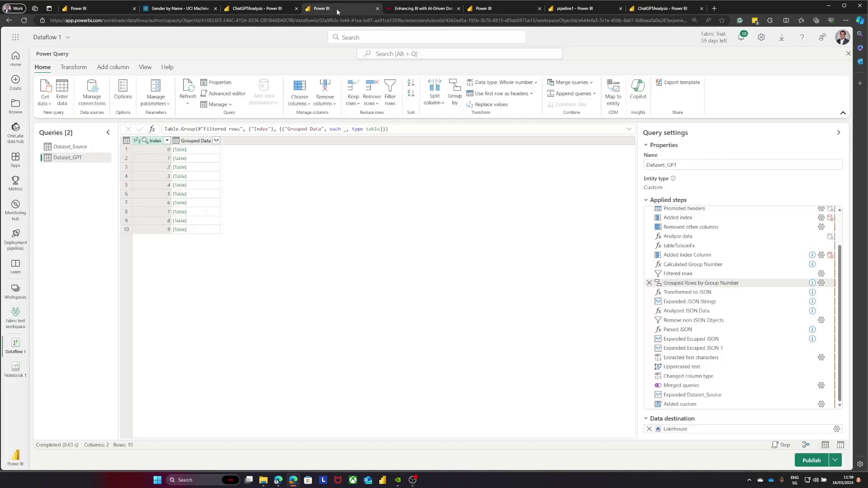
click(693, 274)
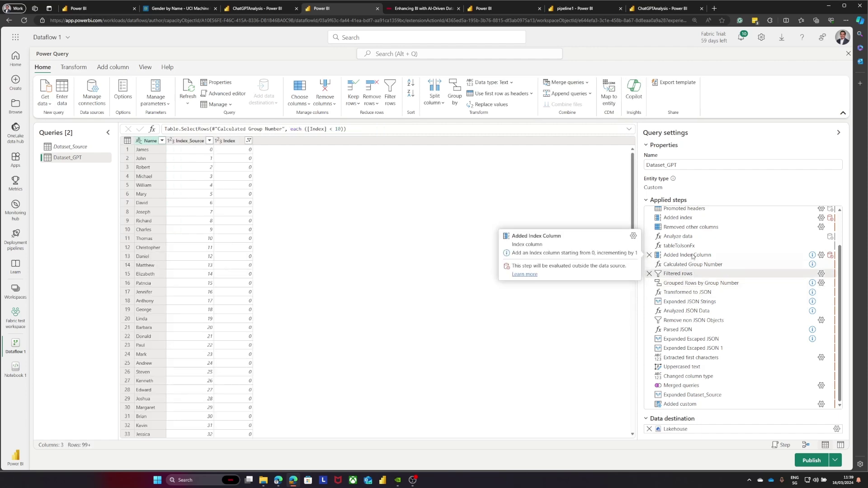
click(693, 256)
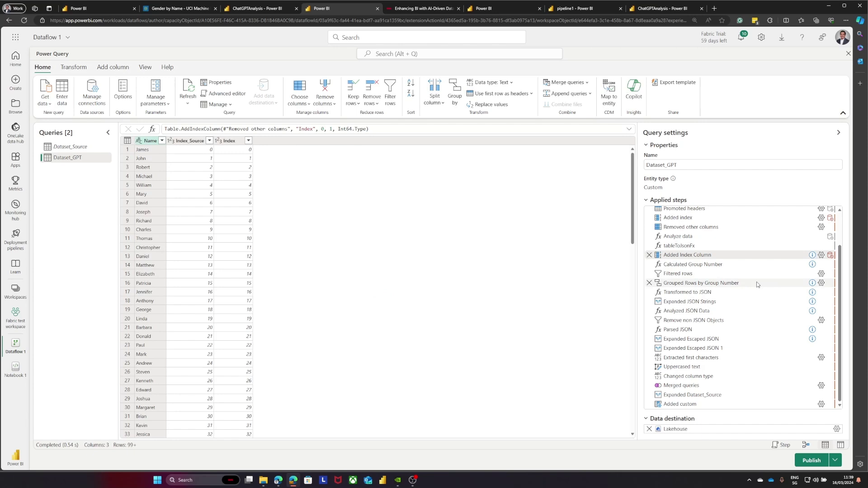
mouse_move(724, 269)
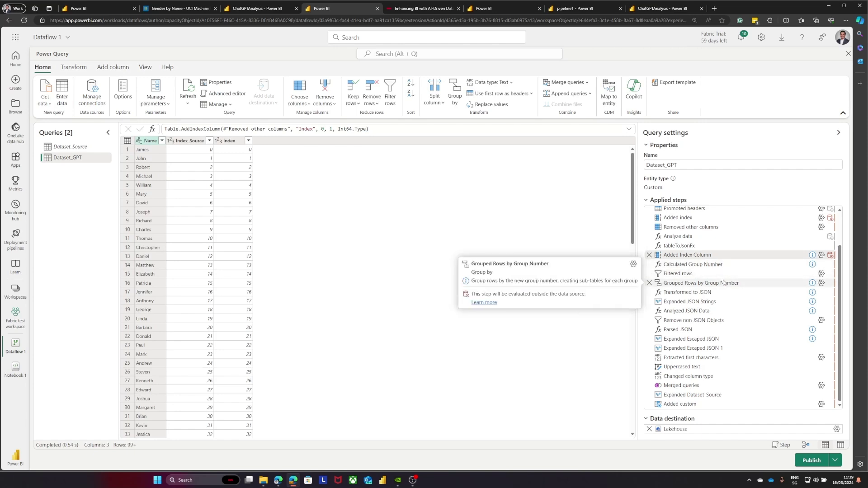
click(723, 283)
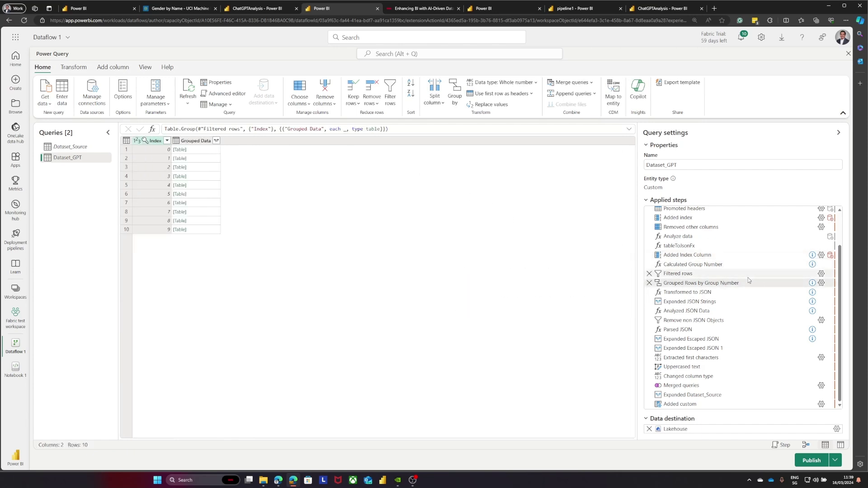
click(740, 267)
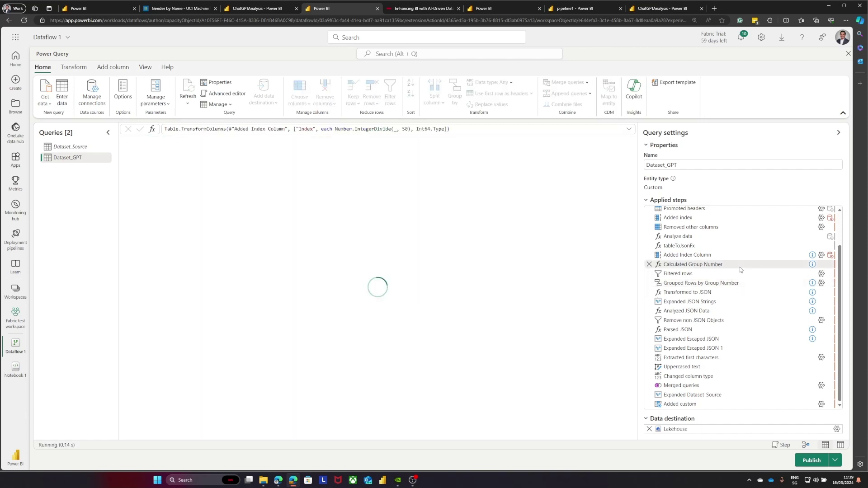
double_click(405, 130)
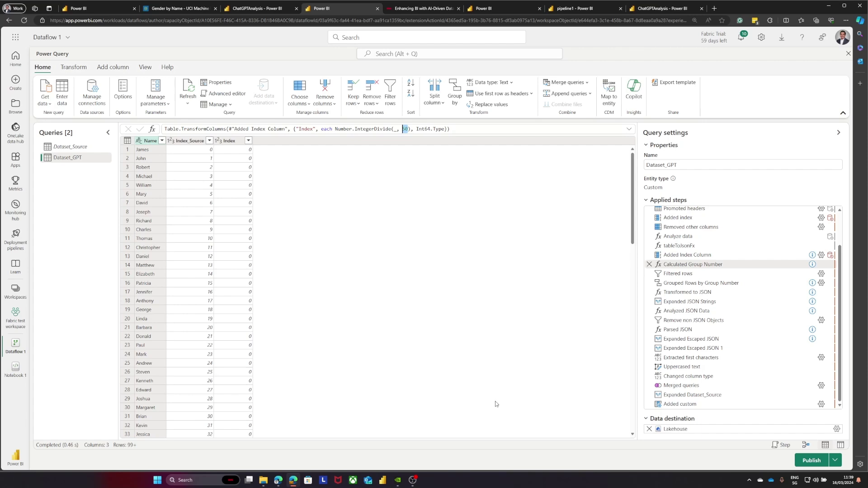
- Inspect the Transformed to JSON, Expanded JSON Strings and Analyzed JSON Data steps, viewing the first Escaped JSON cell in full before the analysis
click(702, 292)
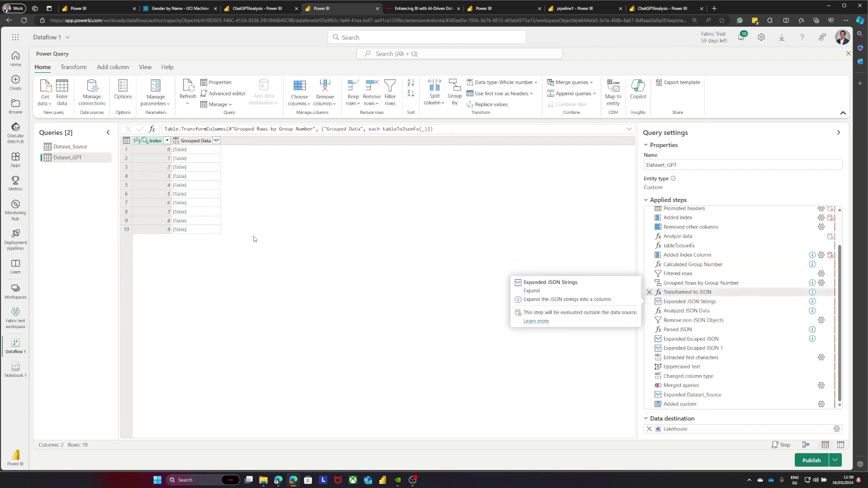
click(727, 302)
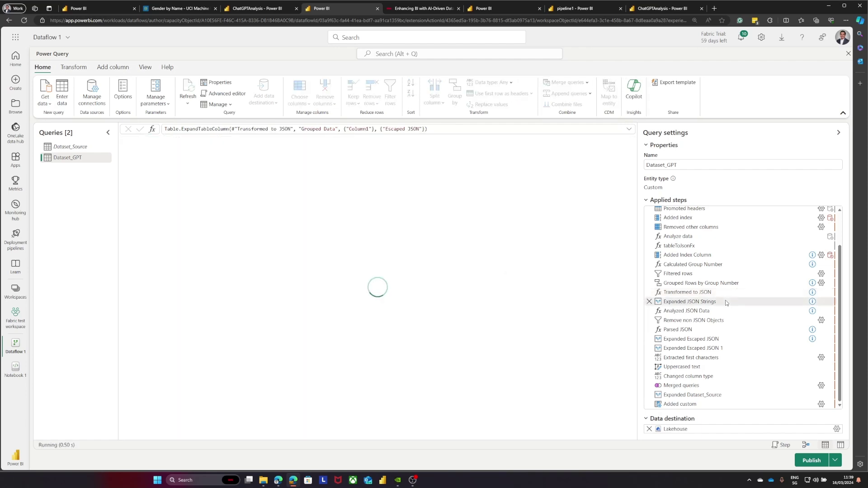
click(315, 153)
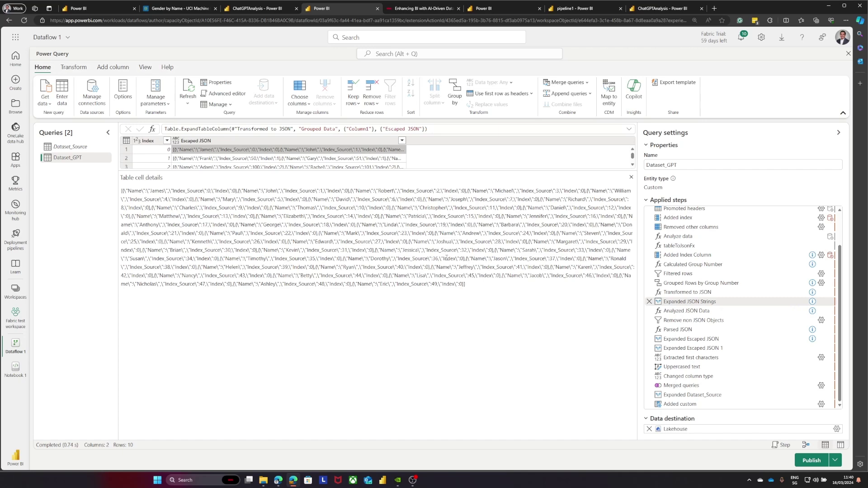
drag(474, 279, 122, 190)
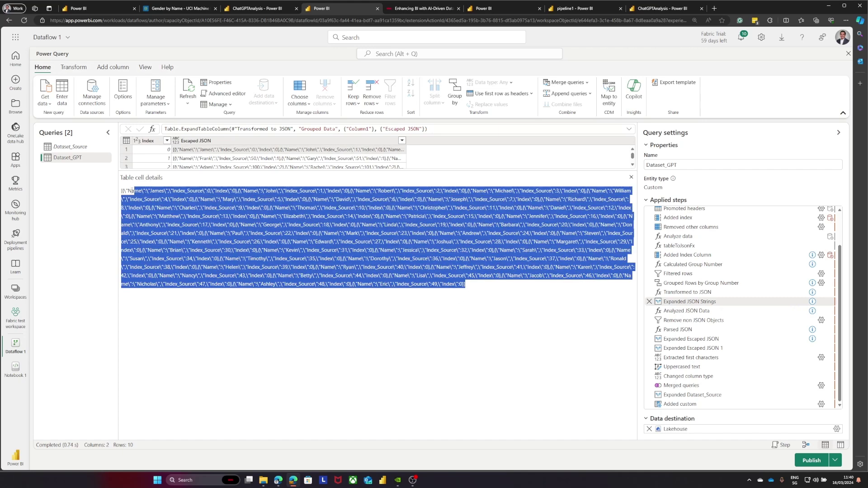
click(118, 190)
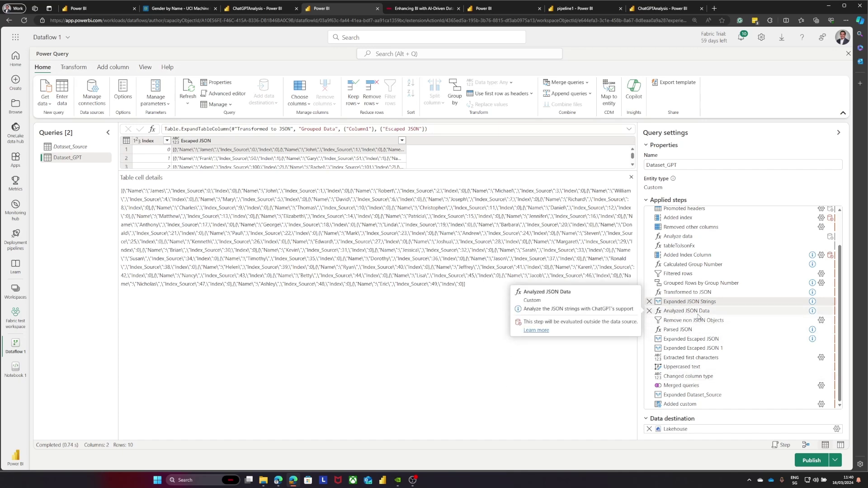
click(698, 313)
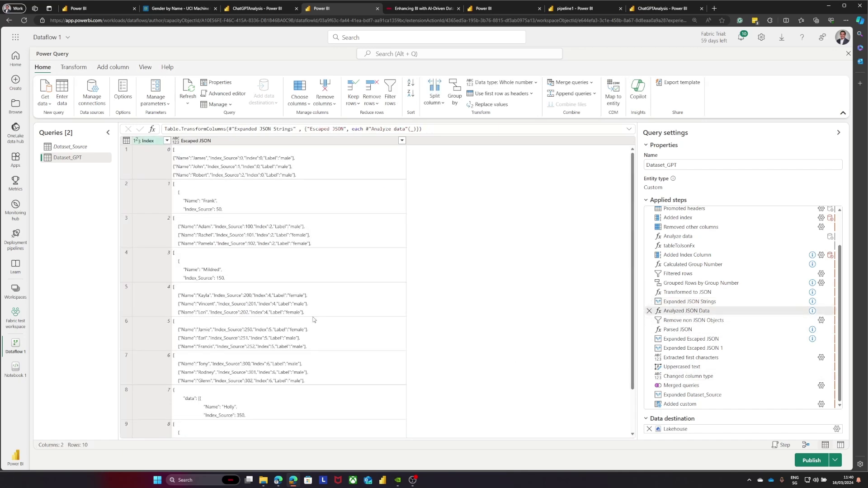
scroll(314, 320, down, 3)
- In the blog article, close the indexing code image, expand Analysing Data with OpenAI and enlarge its code image to examine the JSON-only answer instruction
click(413, 9)
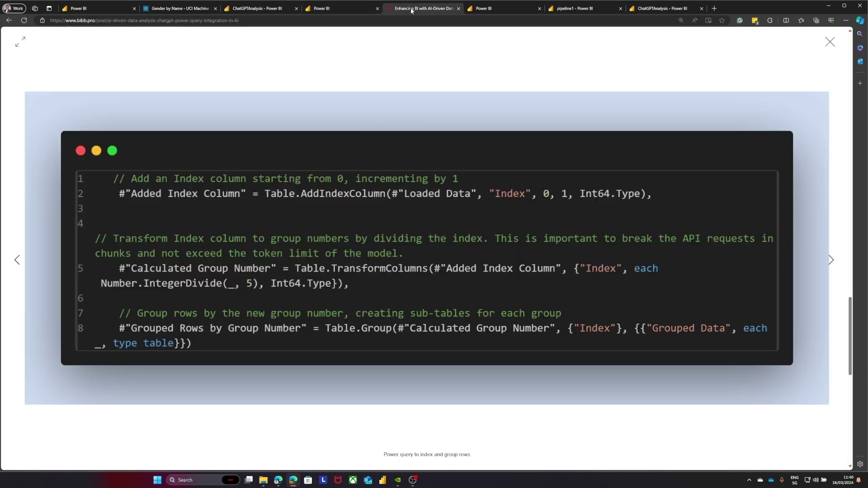
click(831, 43)
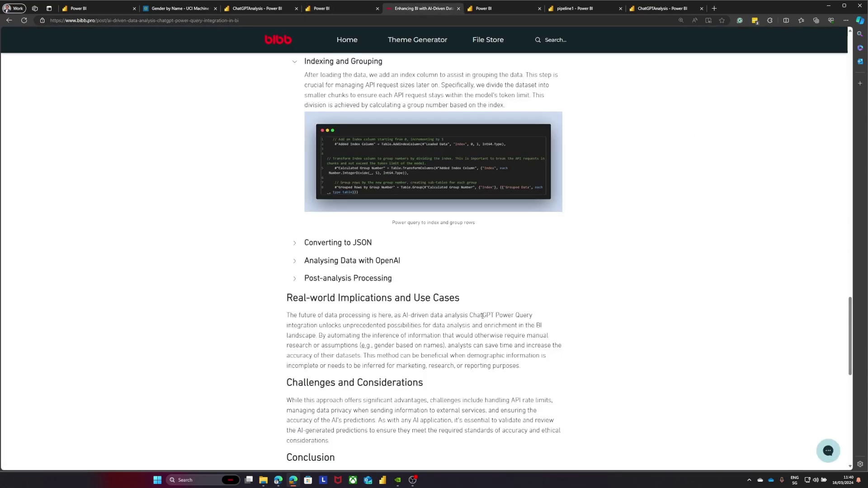
scroll(482, 315, down, 7)
scroll(482, 315, up, 7)
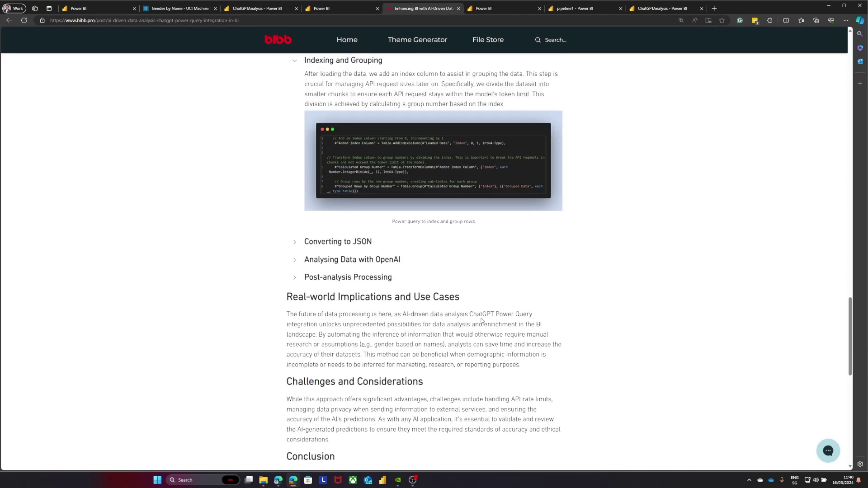
click(294, 266)
click(435, 338)
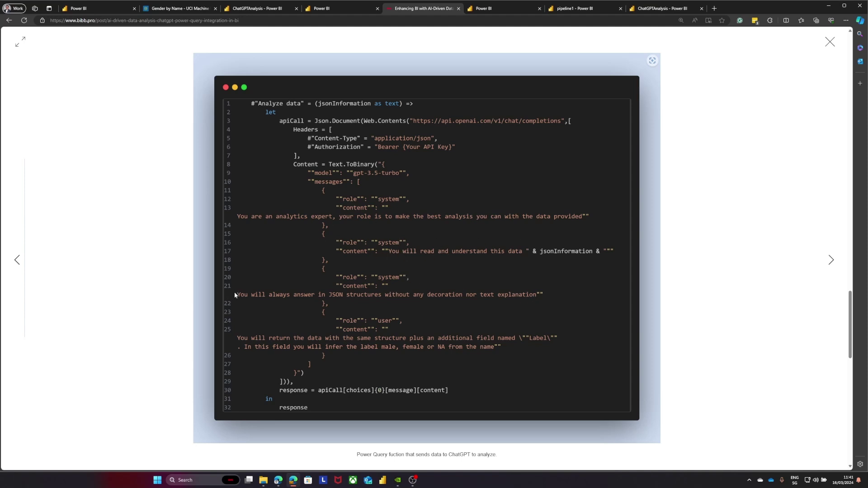
drag(234, 294, 299, 296)
- Go back to the dataflow's Expanded JSON Strings step and examine the Name, Index_Source and Index fields in the first Escaped JSON cell
click(329, 7)
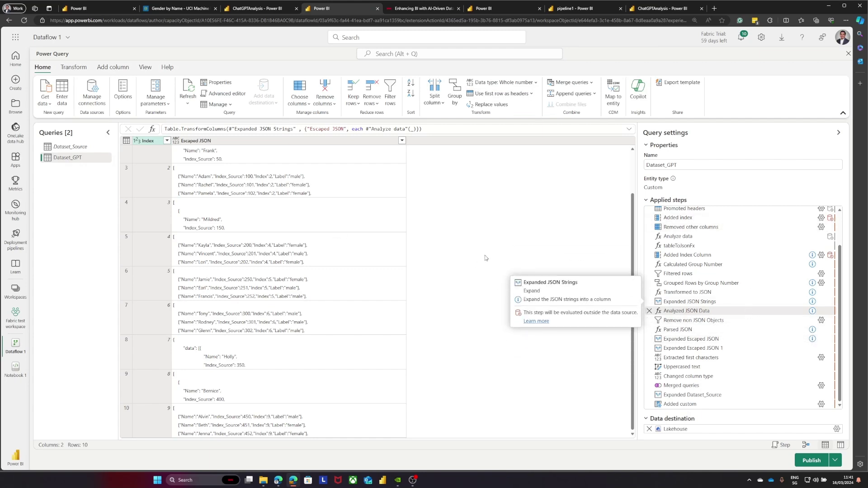
click(731, 305)
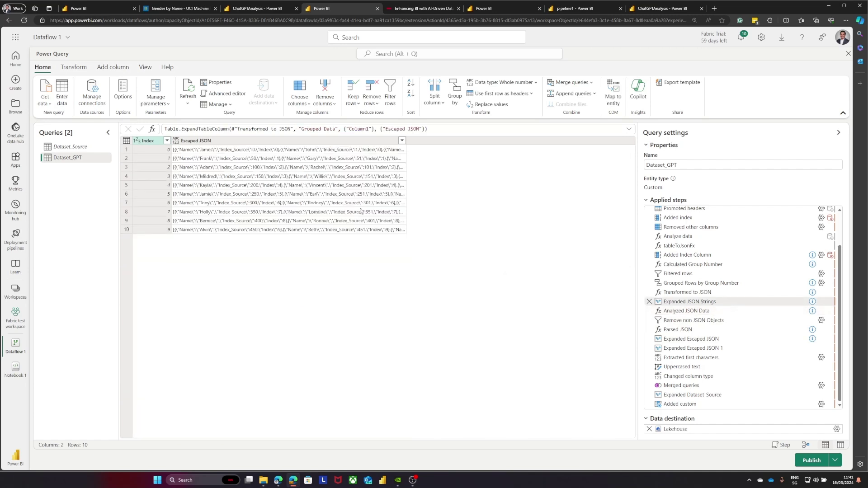
click(321, 163)
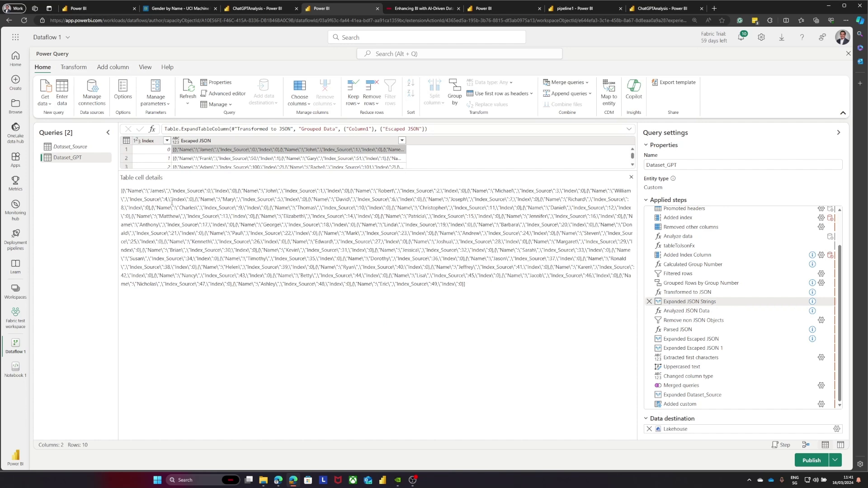
drag(173, 190, 184, 191)
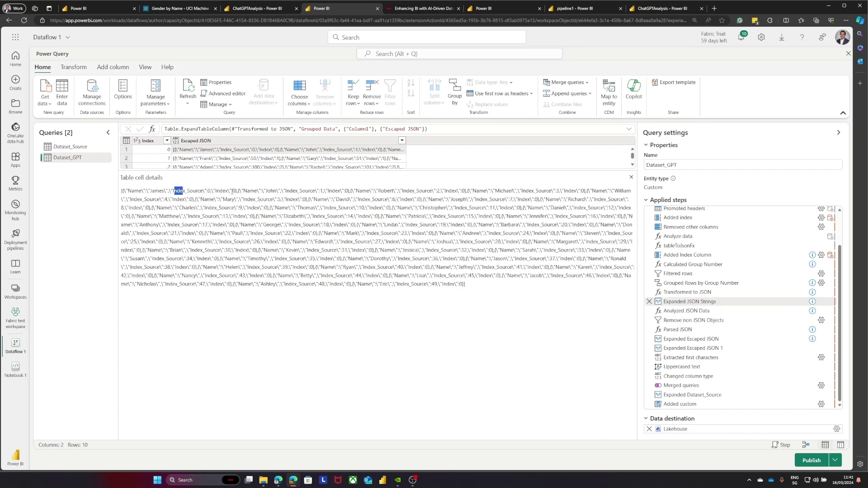
drag(236, 190, 128, 190)
click(188, 192)
- Show the Analyzed JSON Data step and look through the labelled JSON returned for each group
mouse_move(703, 315)
click(703, 312)
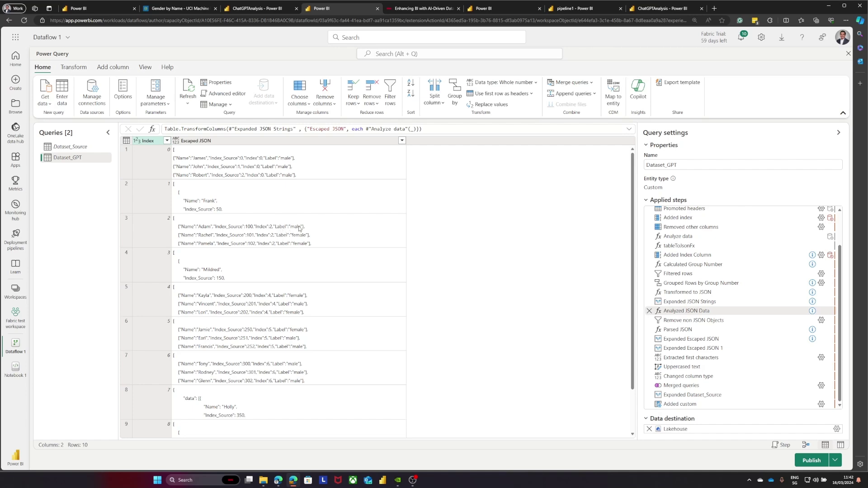
scroll(300, 238, down, 2)
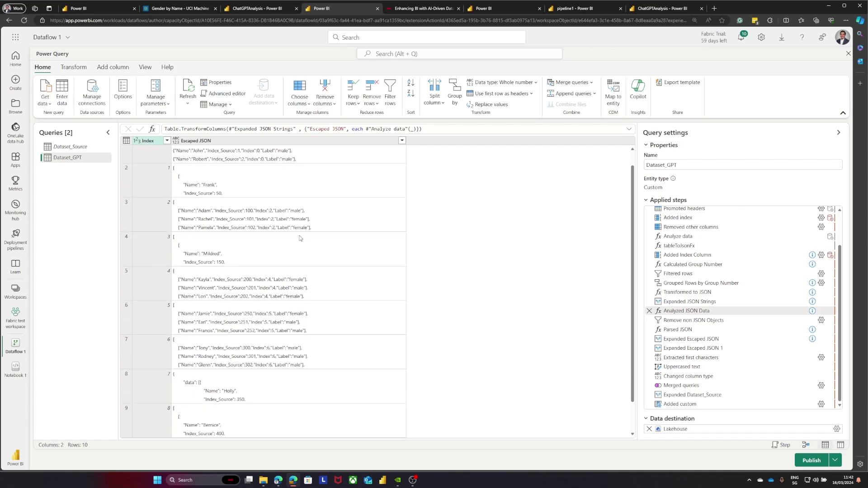
scroll(300, 238, up, 2)
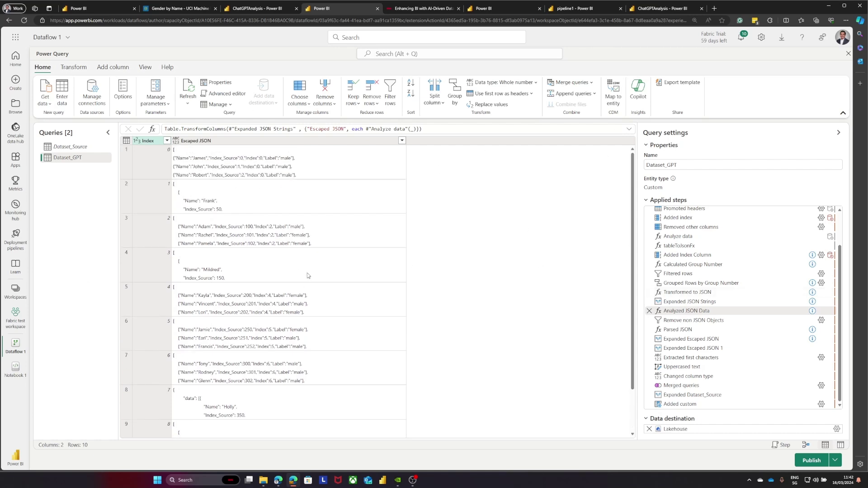
- Follow the Label column through the Expanded Escaped JSON 1, Extracted first characters and Uppercased text steps
click(707, 348)
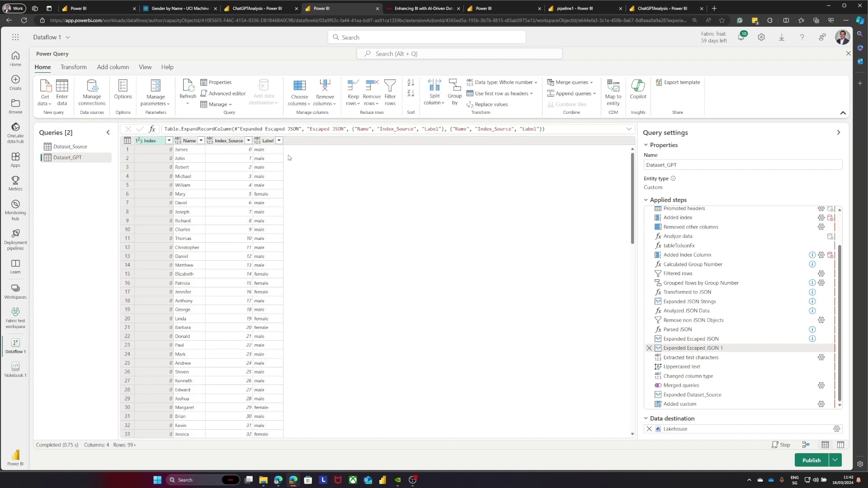
click(268, 142)
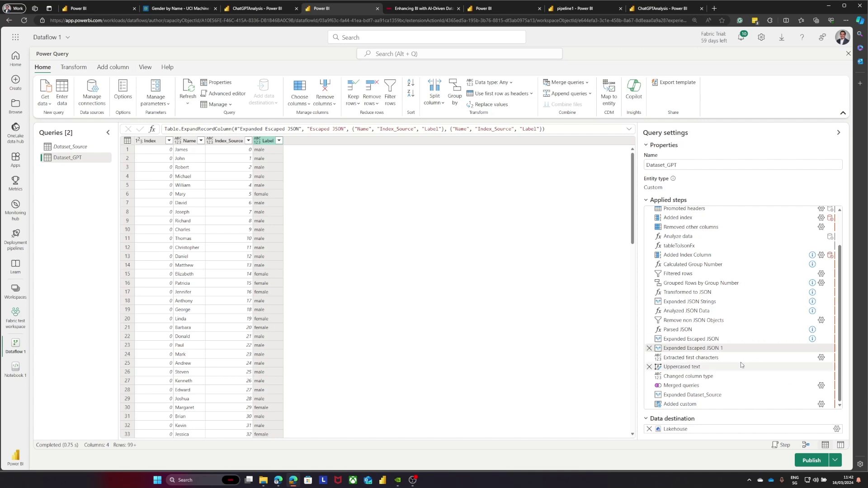
click(709, 360)
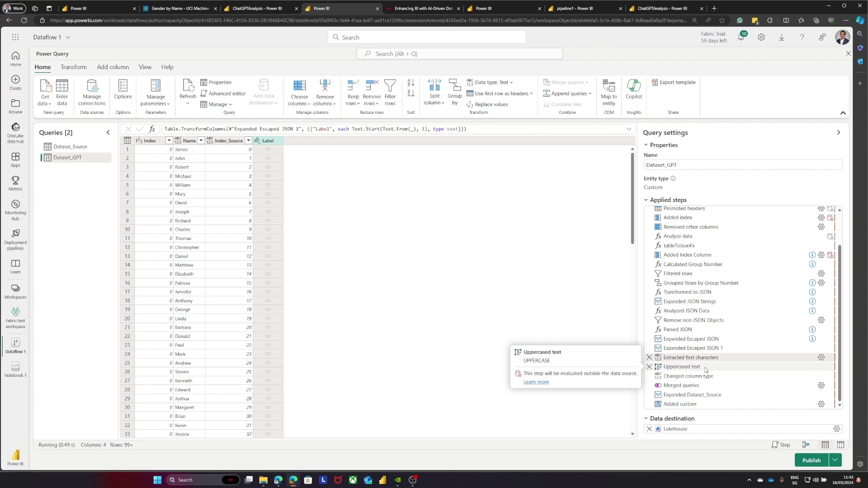
click(706, 368)
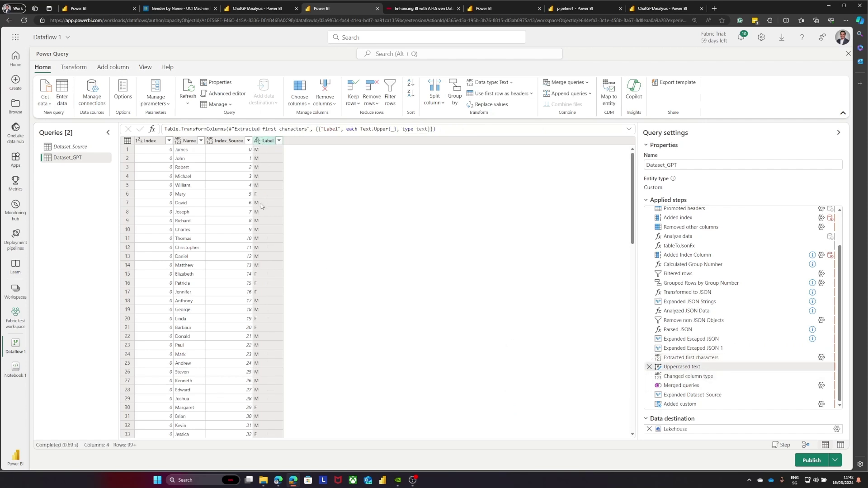
- Inspect the Merged queries and Added custom steps, compare the Label and Gender columns, and show the dataflow's publishing options
click(700, 387)
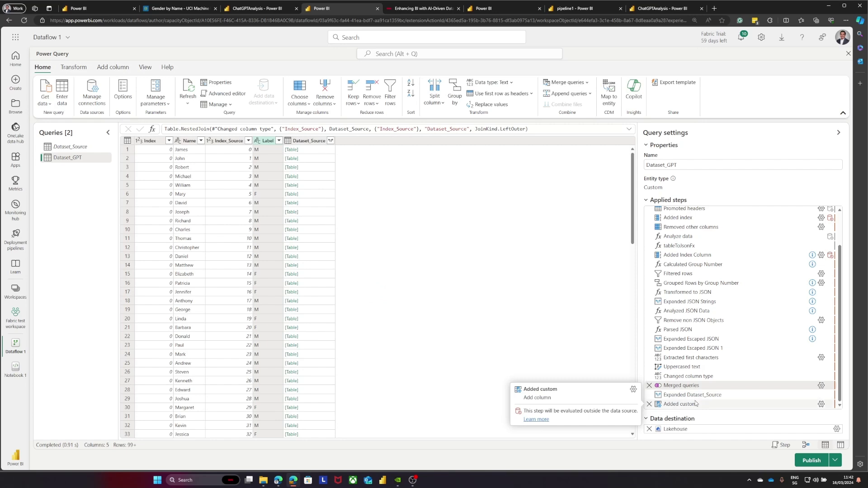
click(695, 404)
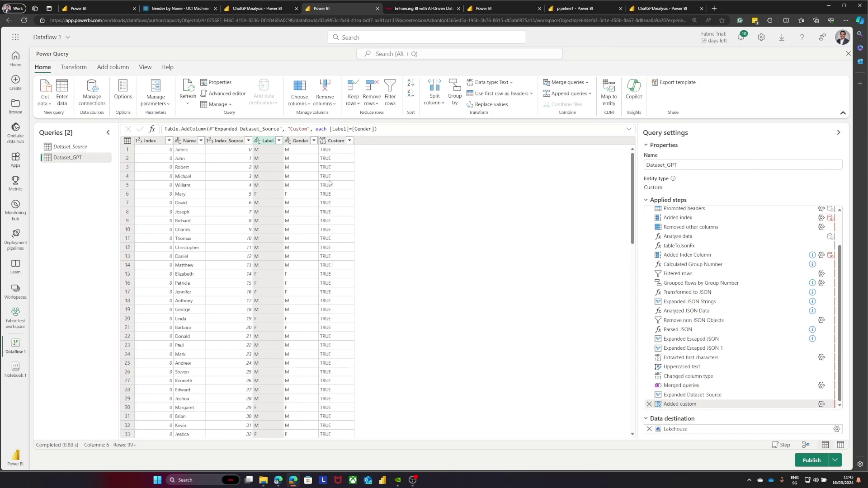
click(267, 143)
click(298, 143)
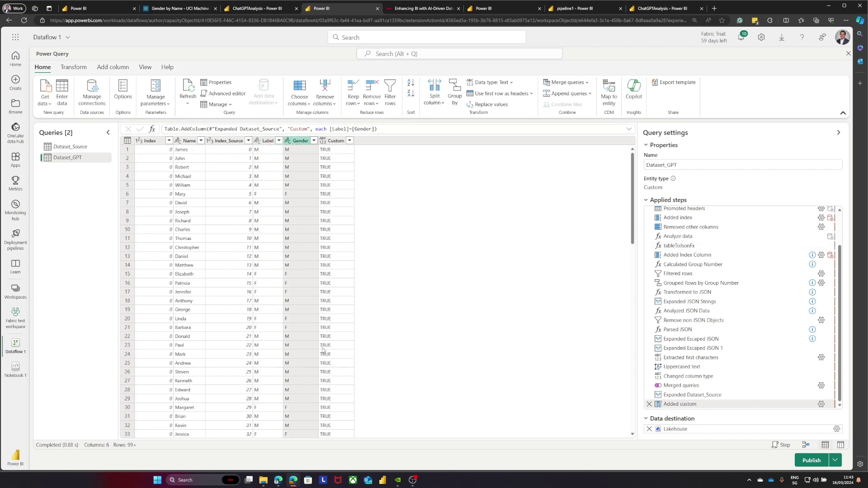
click(834, 465)
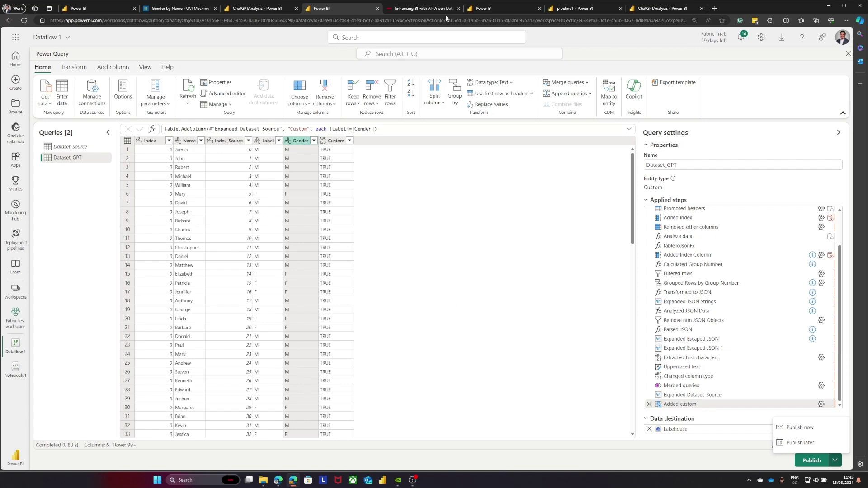
- Switch to the Notebook 1 run snapshot and look through its cells from the Dataset_GPT query down to the confusion matrix plot
click(496, 11)
click(340, 7)
click(505, 10)
scroll(466, 196, up, 20)
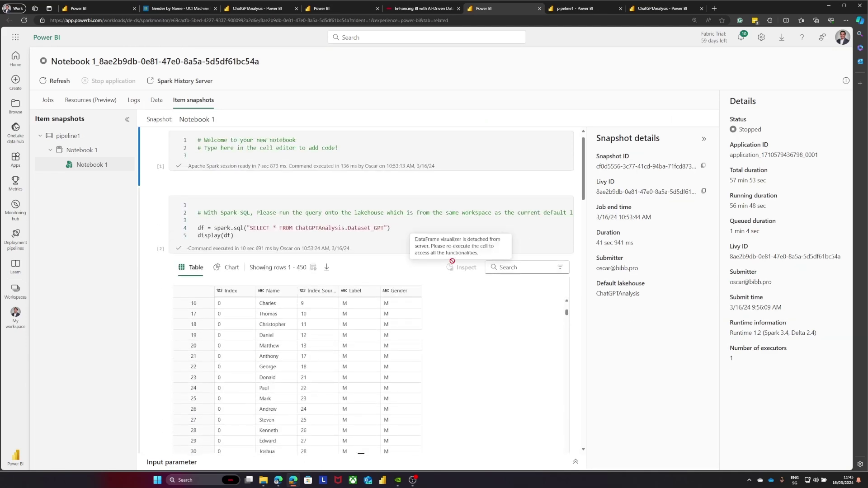
scroll(457, 293, down, 20)
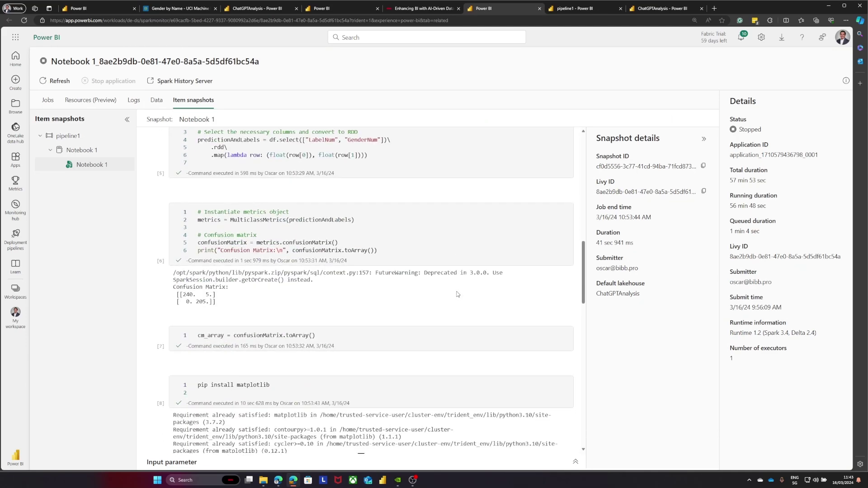
scroll(458, 293, down, 10)
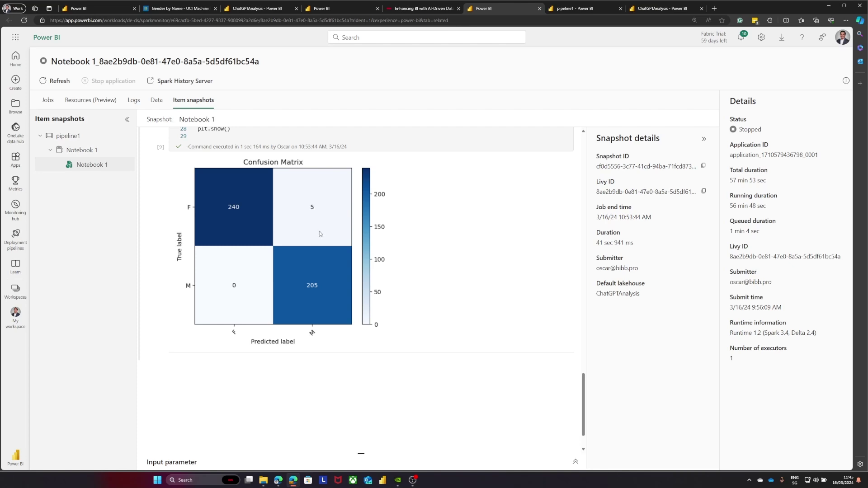
- Examine the confusion matrix plot and look back through the notebook's plotting, metrics-import and label-encoding cells
scroll(390, 311, up, 1)
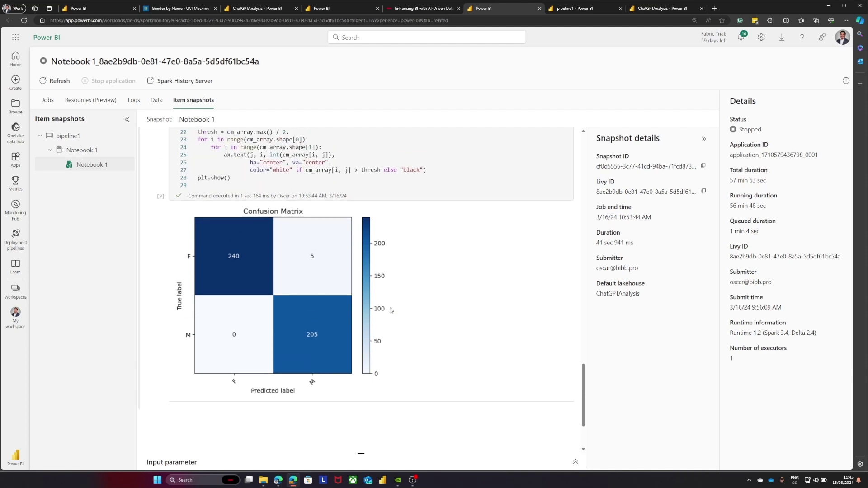
scroll(424, 311, down, 2)
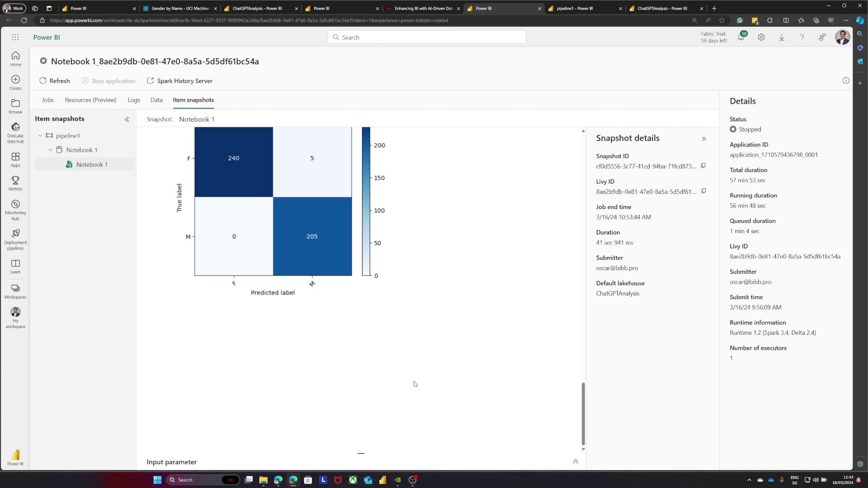
scroll(441, 303, up, 15)
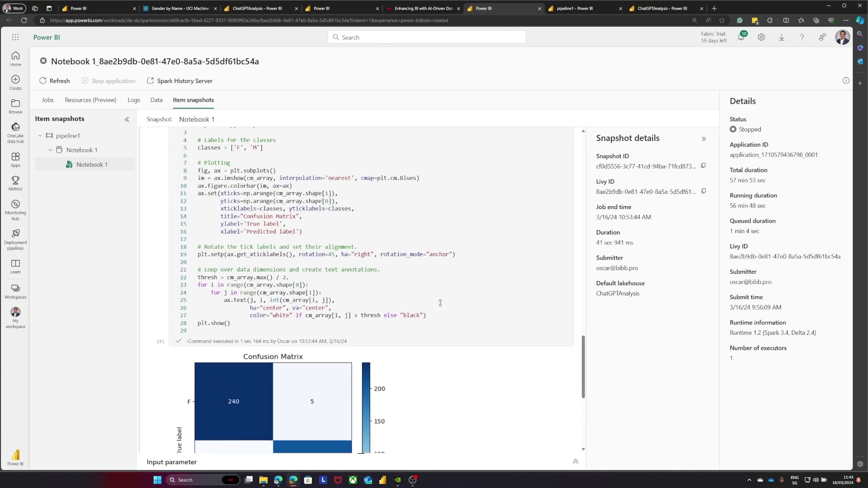
scroll(440, 303, up, 5)
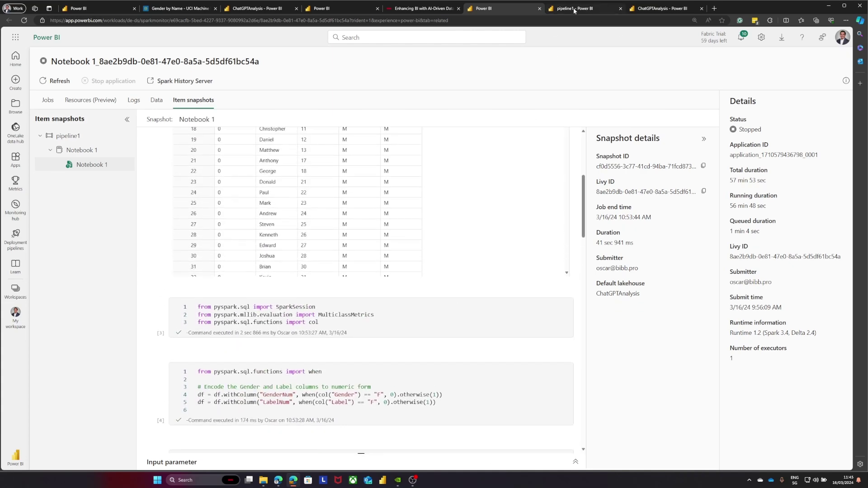
- Switch to pipeline1 and reload it to show the flow from Dataflow1 through Wait1 and Notebook1 to Teams1
click(575, 9)
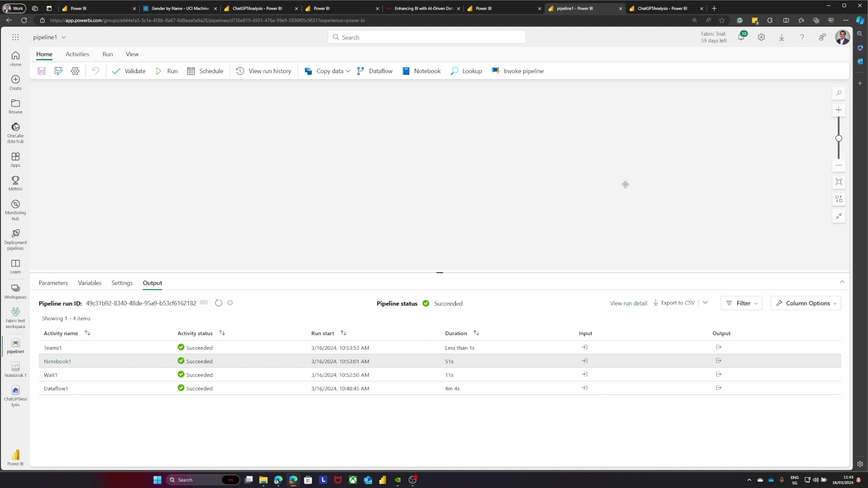
scroll(625, 184, down, 1)
drag(839, 142, 839, 159)
click(665, 146)
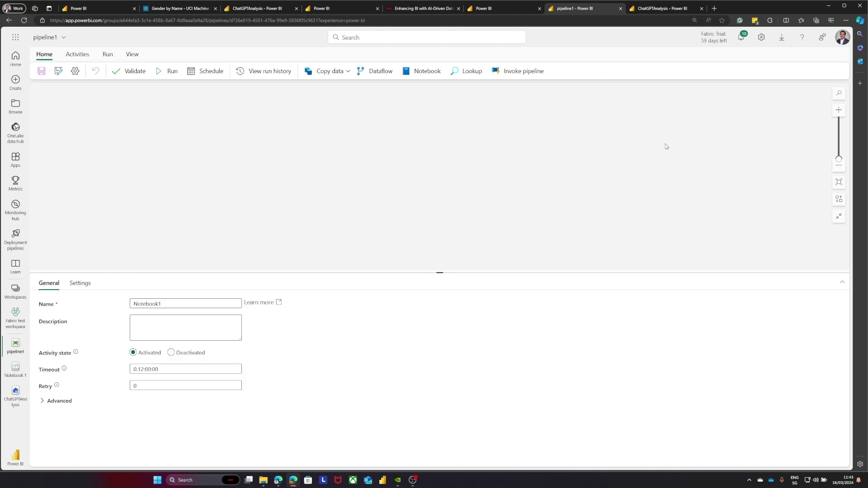
click(40, 37)
click(23, 20)
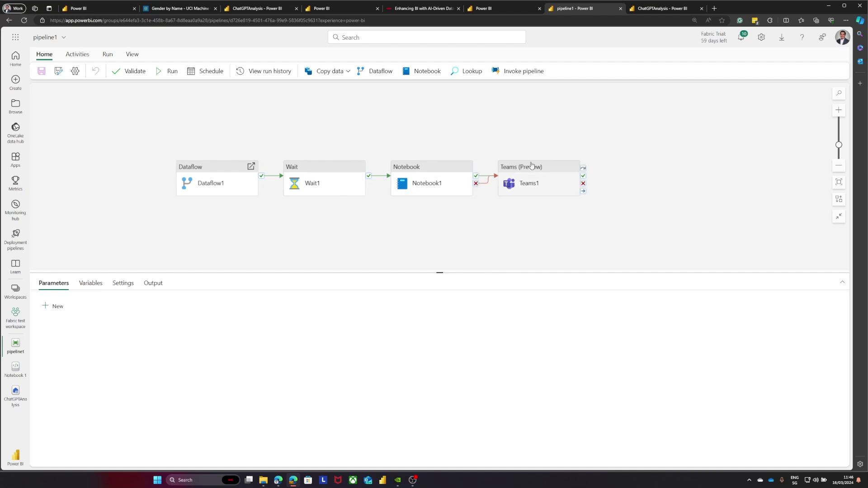
click(658, 9)
click(601, 9)
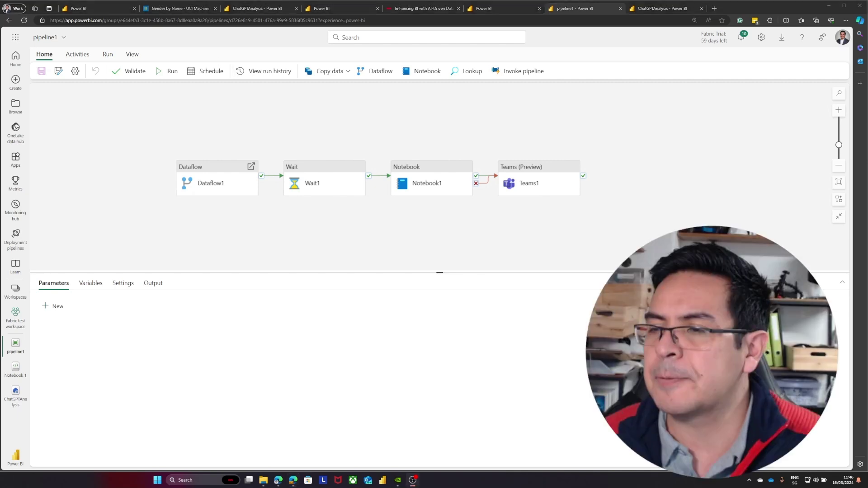
- Switch to the bibb blog article, close the enlarged code image and find the "Analyze data with Chat GPT full code" section
click(422, 9)
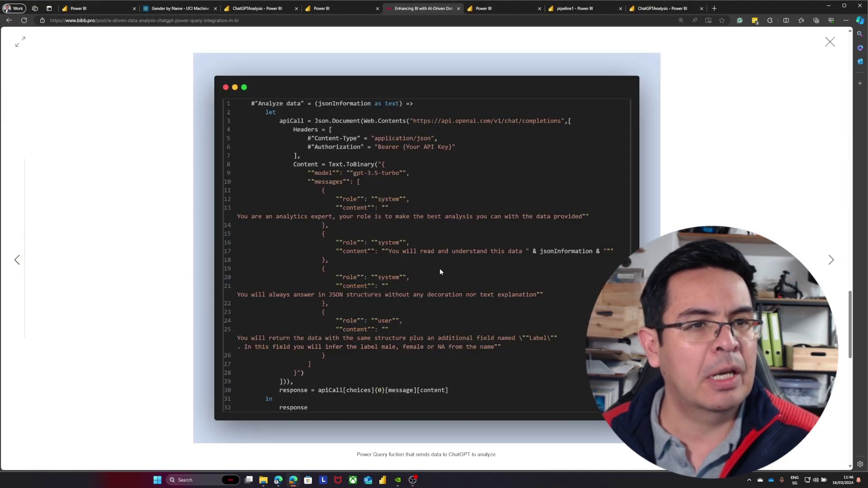
click(830, 42)
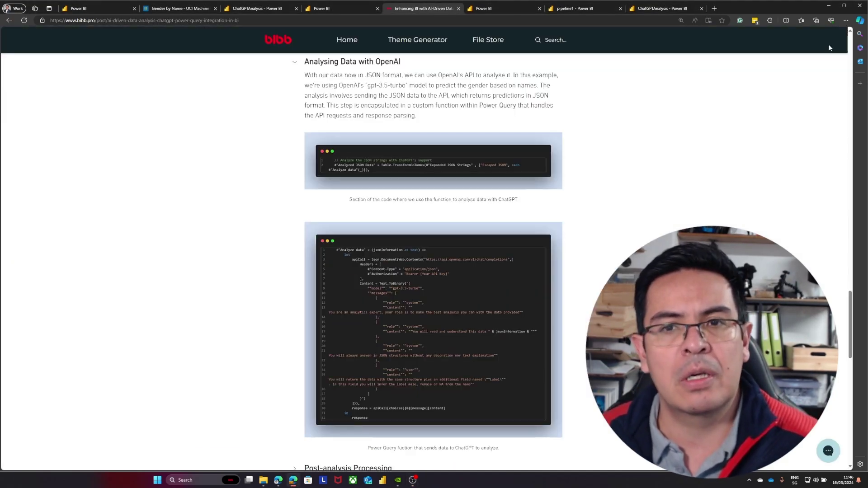
scroll(829, 44, down, 15)
scroll(434, 262, up, 14)
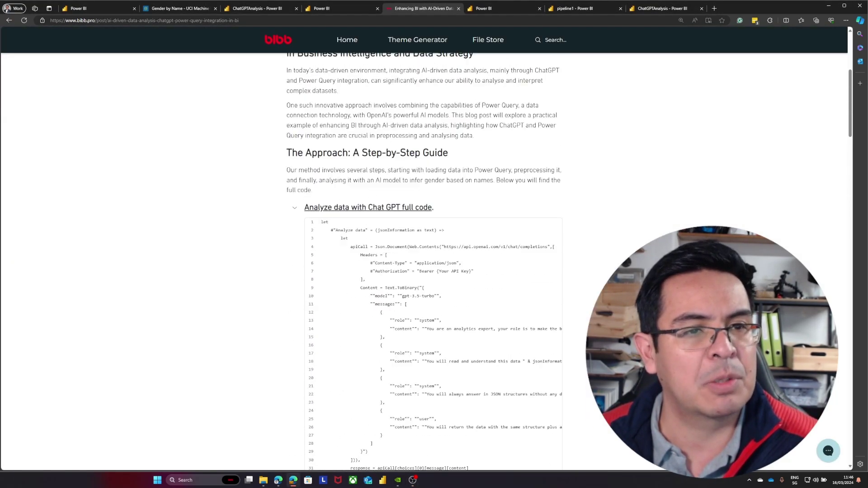
scroll(434, 262, down, 7)
scroll(435, 262, up, 4)
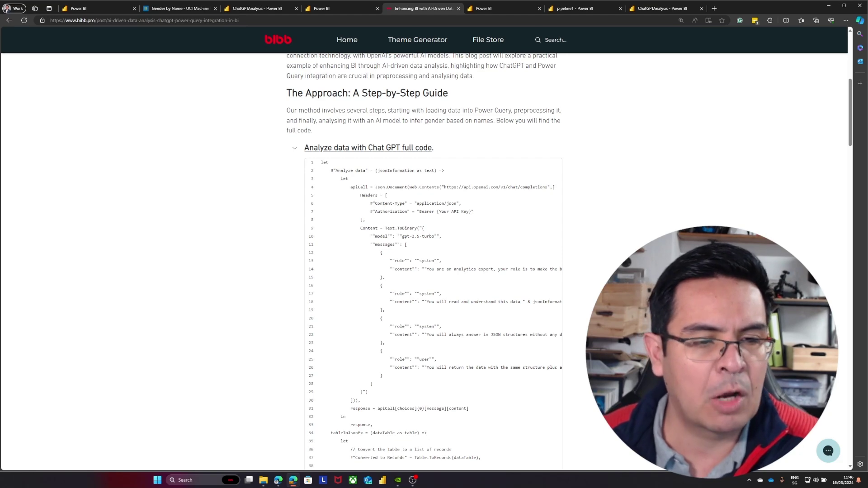
- Look through the full Power Query code and the Loading and Preparing Data and Indexing and Grouping walkthrough sections
scroll(434, 262, down, 3)
scroll(434, 263, down, 7)
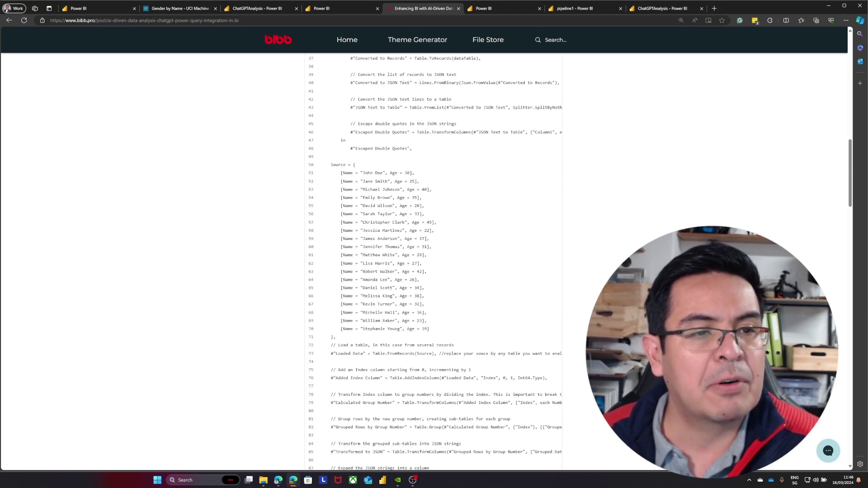
scroll(434, 262, down, 2)
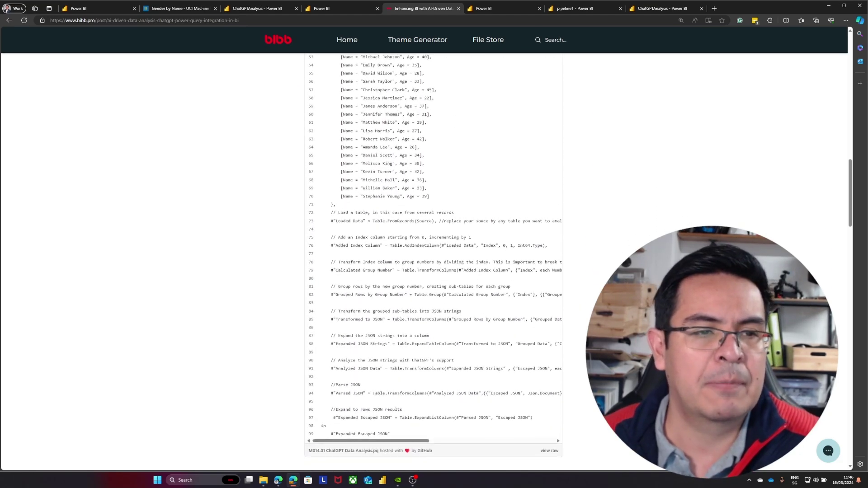
scroll(434, 262, down, 1)
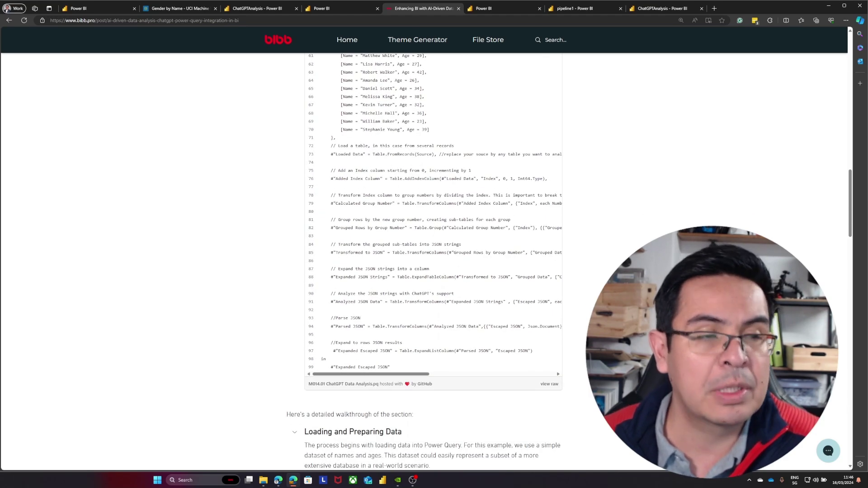
scroll(434, 262, down, 1)
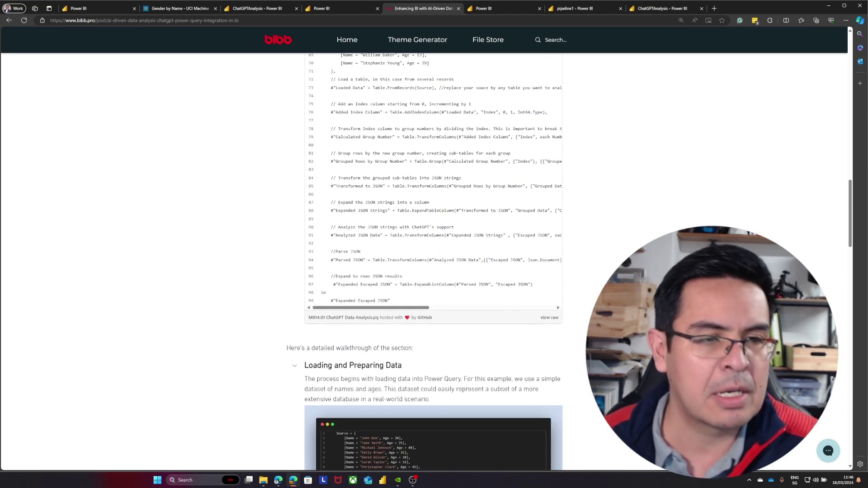
scroll(434, 263, down, 4)
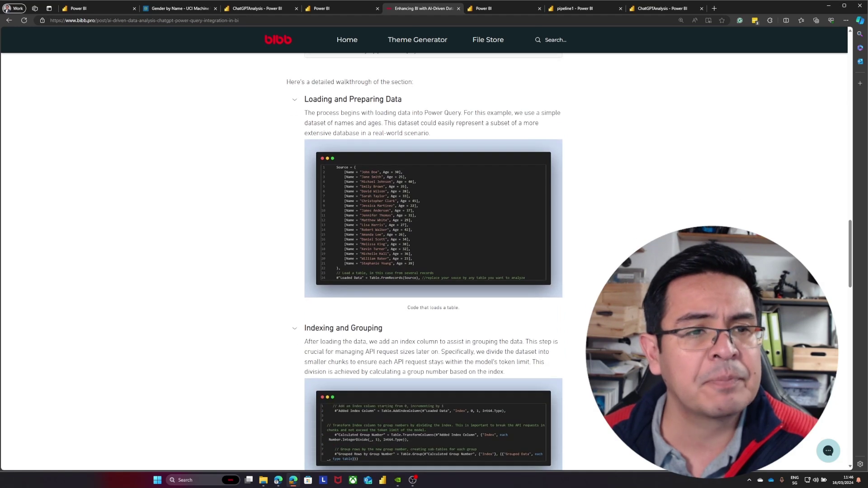
scroll(434, 262, down, 2)
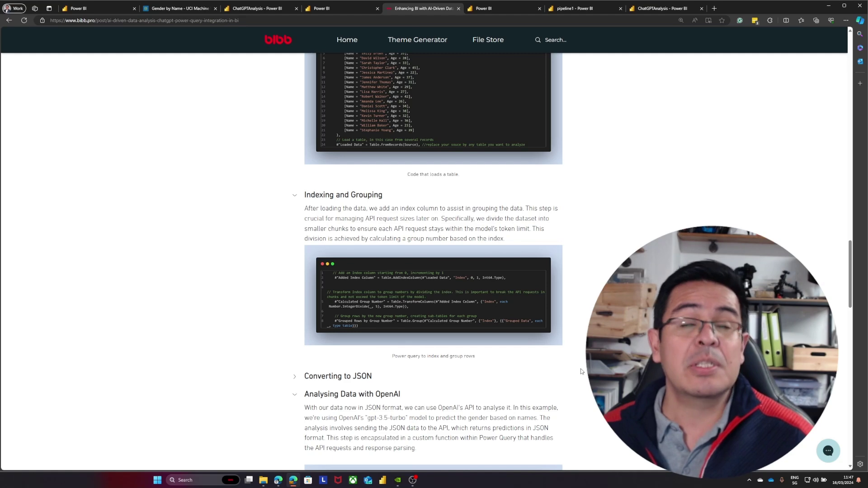
- Open the Power BI Theme Generator, look over its sample dashboard, and show and dismiss the Use Magic prompt
click(418, 45)
scroll(490, 74, down, 4)
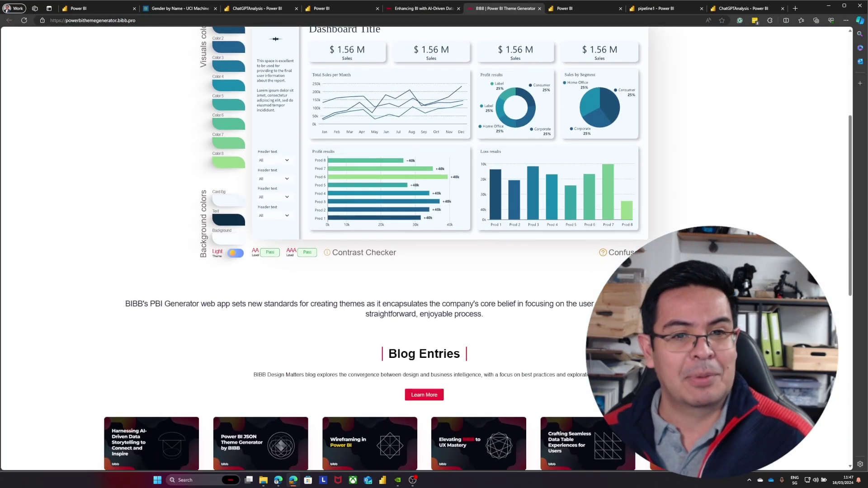
scroll(424, 176, up, 1)
scroll(537, 308, up, 1)
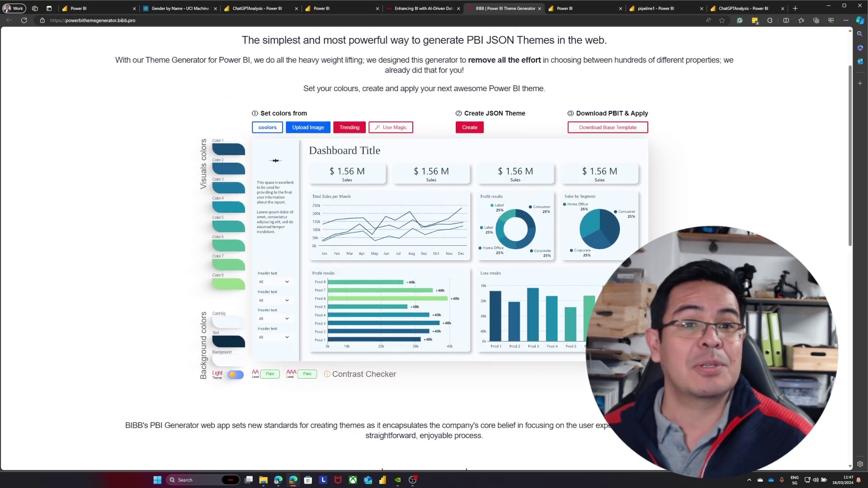
click(395, 140)
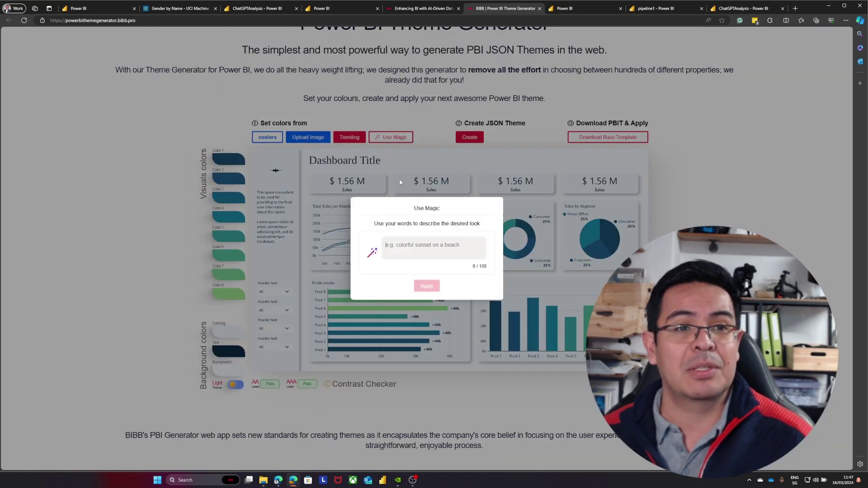
click(628, 291)
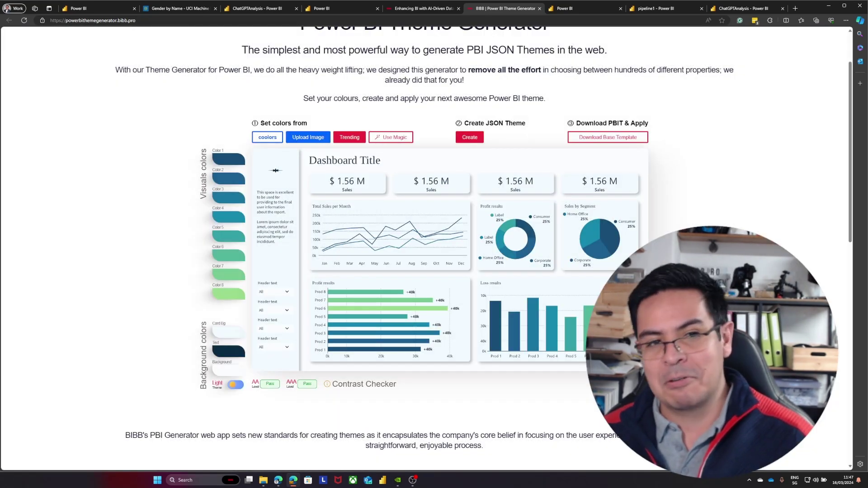